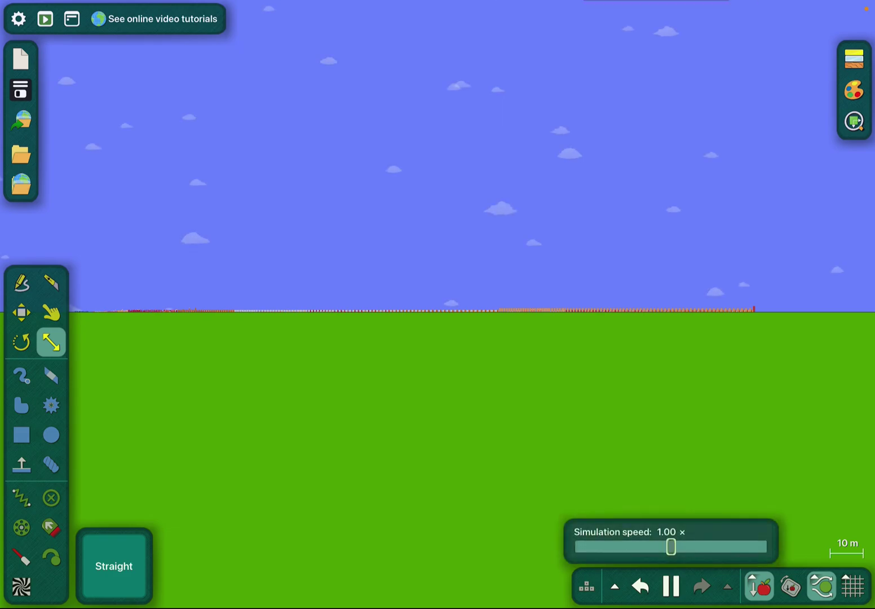
# Drag the tall red block around until it falls flat on the grass.
pyautogui.press('g')
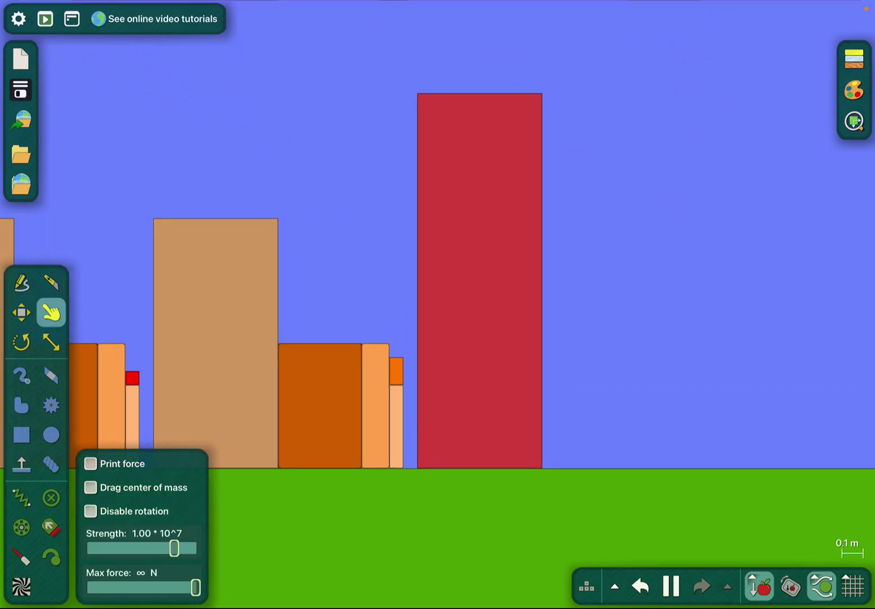
pyautogui.moveTo(504, 300)
pyautogui.mouseDown()
pyautogui.moveTo(534, 301)
pyautogui.moveTo(656, 222)
pyautogui.mouseUp()
pyautogui.moveTo(710, 176); pyautogui.dragTo(567, 175)
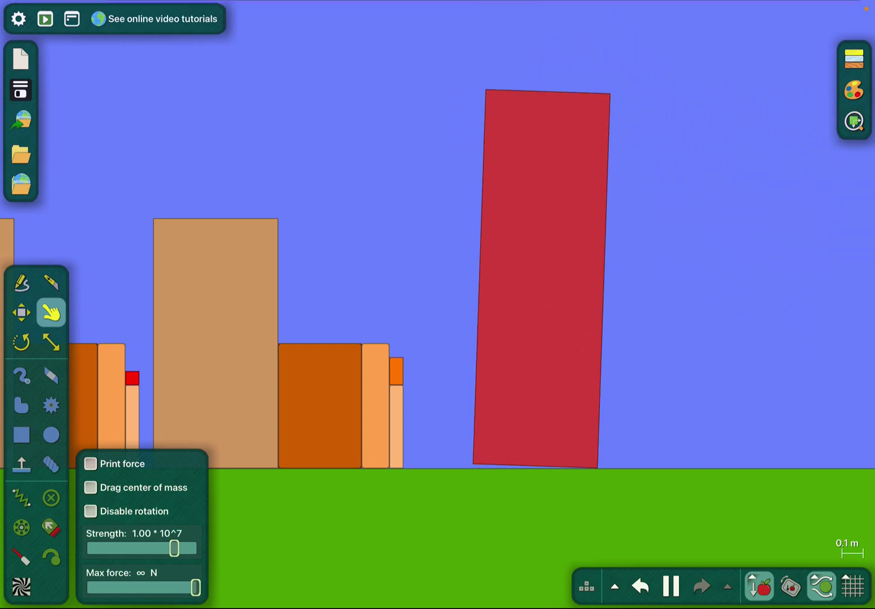
pyautogui.moveTo(540, 410)
pyautogui.mouseDown()
pyautogui.moveTo(551, 235)
pyautogui.moveTo(580, 108)
pyautogui.moveTo(618, 89)
pyautogui.moveTo(649, 102)
pyautogui.moveTo(642, 111)
pyautogui.moveTo(535, 123)
pyautogui.moveTo(637, 146)
pyautogui.moveTo(625, 102)
pyautogui.moveTo(521, 103)
pyautogui.mouseUp()
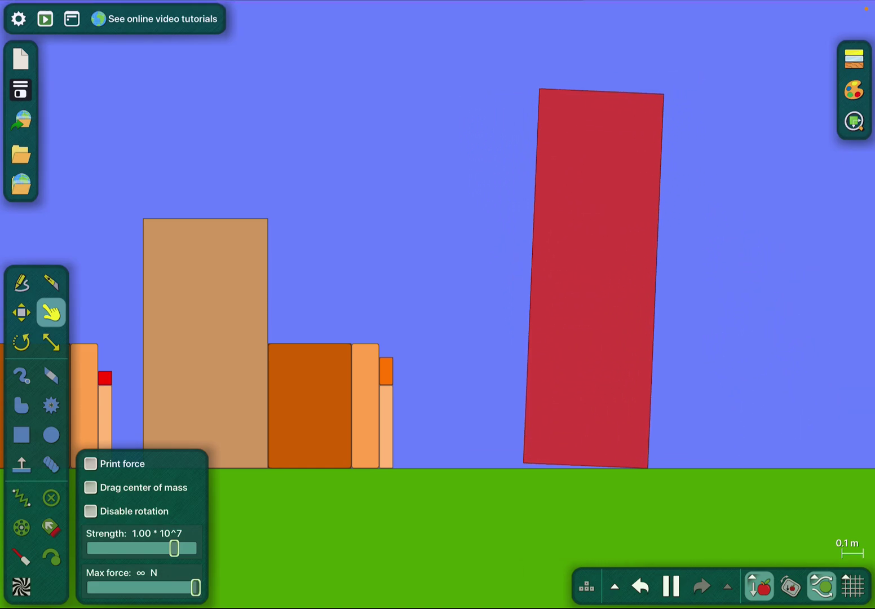
# Lift, rotate and tip over the tan-and-orange block stack.
pyautogui.moveTo(375, 387); pyautogui.dragTo(434, 364)
pyautogui.scroll(1, 219, 451)
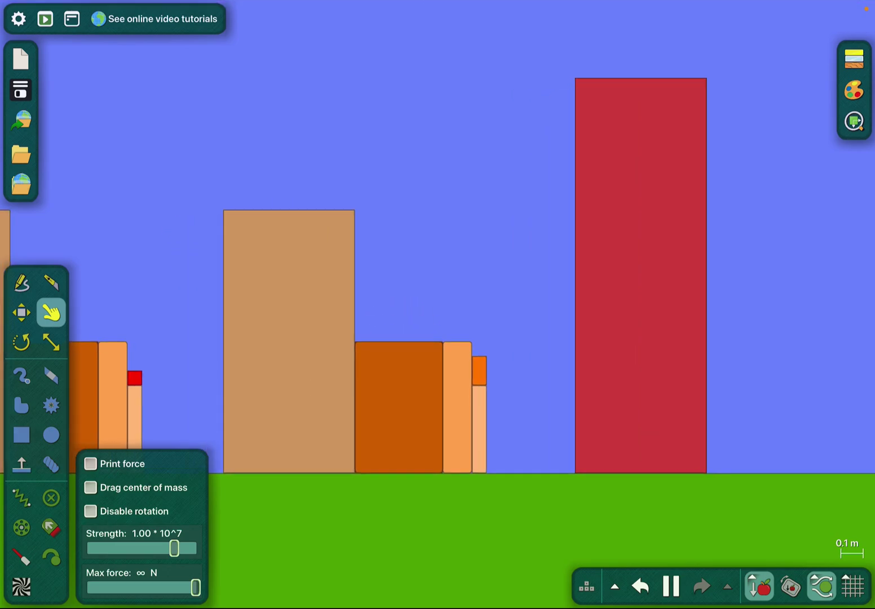
pyautogui.scroll(3, 219, 452)
pyautogui.scroll(1, 218, 452)
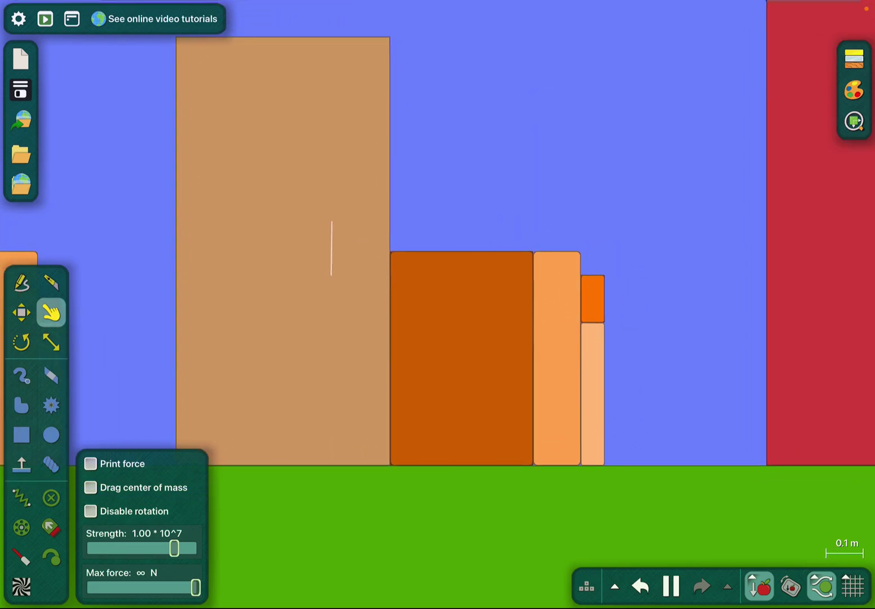
pyautogui.moveTo(334, 210)
pyautogui.mouseDown()
pyautogui.moveTo(351, 181)
pyautogui.moveTo(412, 141)
pyautogui.mouseUp()
pyautogui.scroll(-5, 437, 329)
pyautogui.scroll(-2, 526, 316)
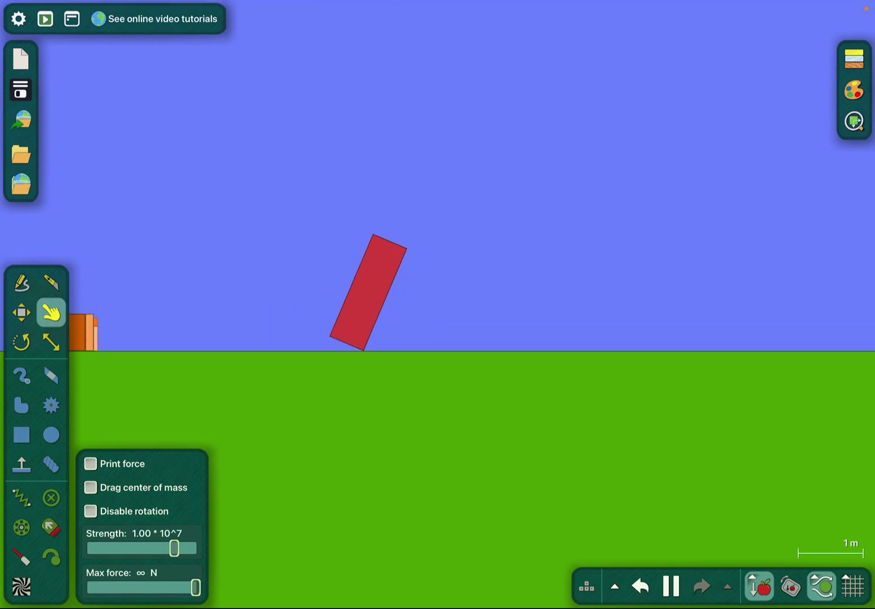
pyautogui.scroll(1, 437, 305)
pyautogui.moveTo(371, 228); pyautogui.dragTo(472, 194)
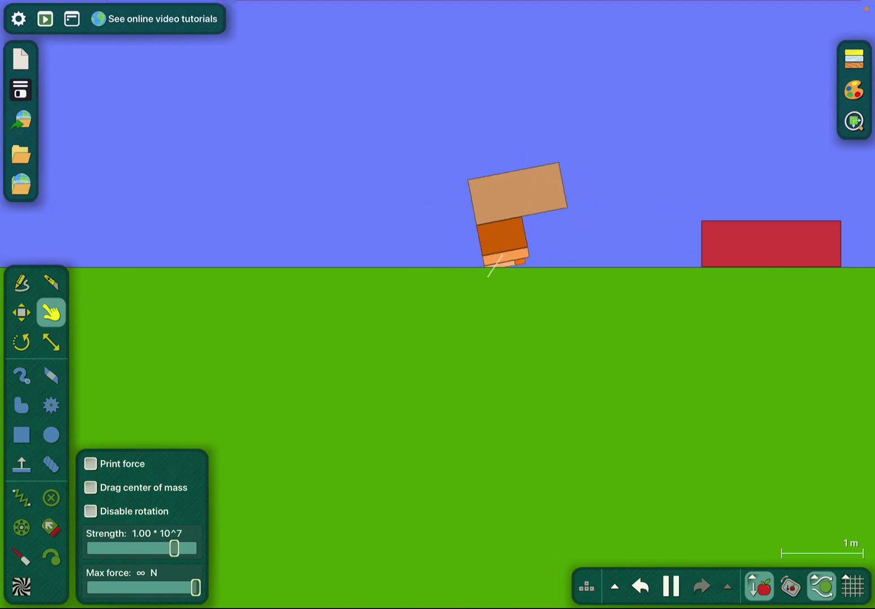
pyautogui.press('m')
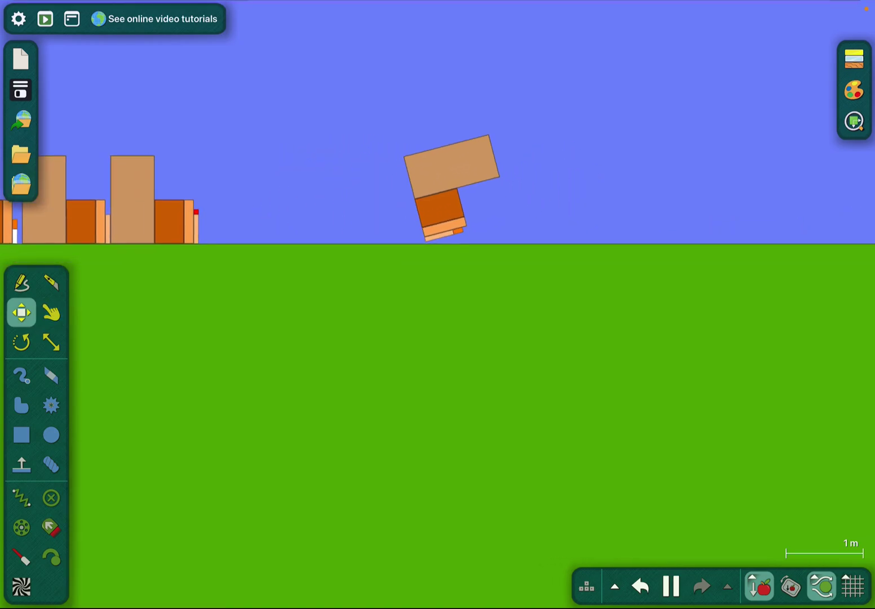
pyautogui.scroll(2, 437, 274)
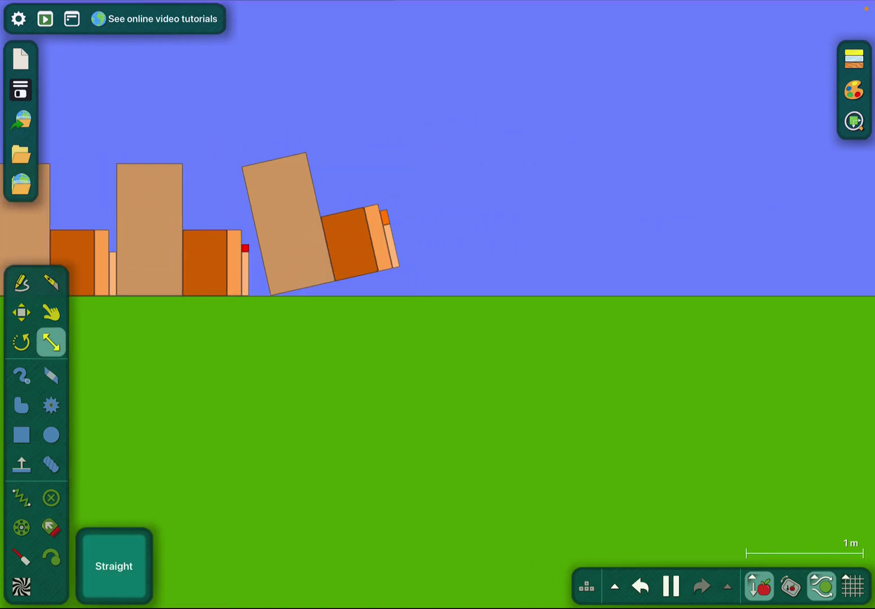
pyautogui.scroll(2, 342, 260)
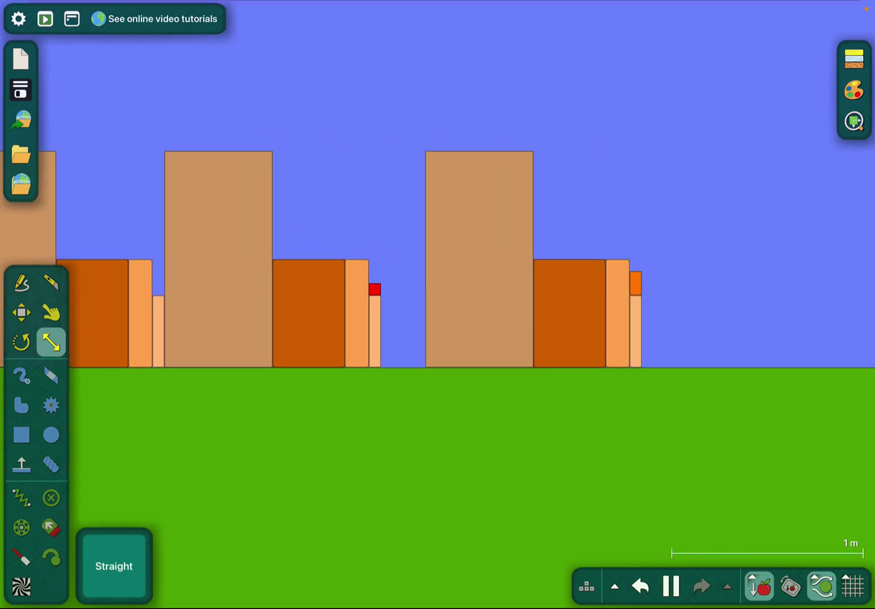
# Enlarge the right tan-and-orange stack about 3.5 times, undo one resize, then enlarge it again.
pyautogui.click(478, 260)
pyautogui.scroll(-2, 437, 304)
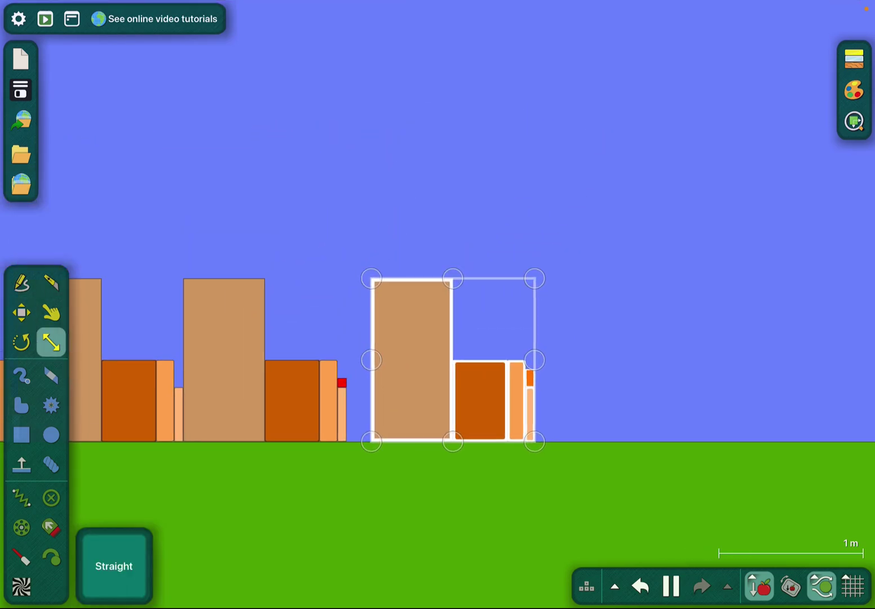
pyautogui.moveTo(362, 438); pyautogui.dragTo(423, 384)
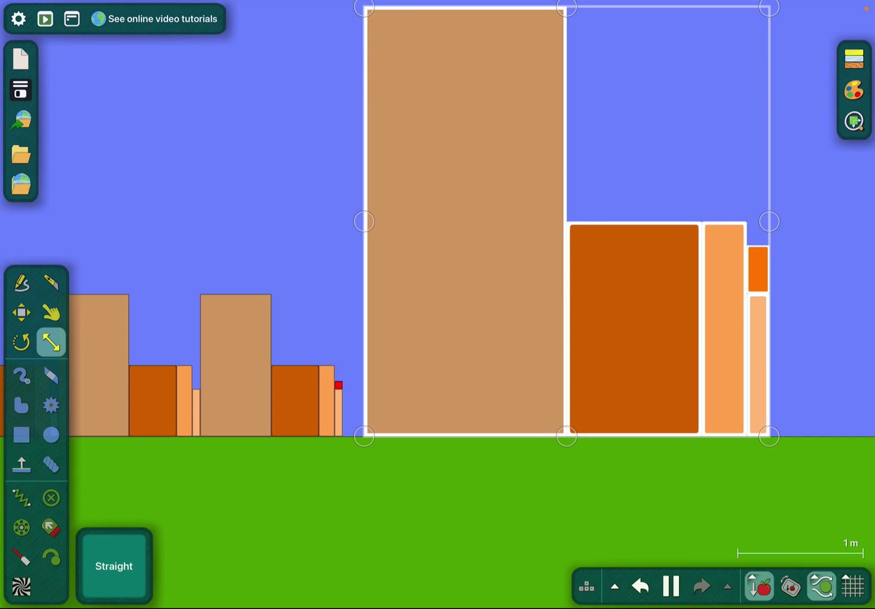
pyautogui.scroll(-2, 437, 305)
pyautogui.scroll(-2, 437, 304)
pyautogui.moveTo(488, 263); pyautogui.dragTo(737, 7)
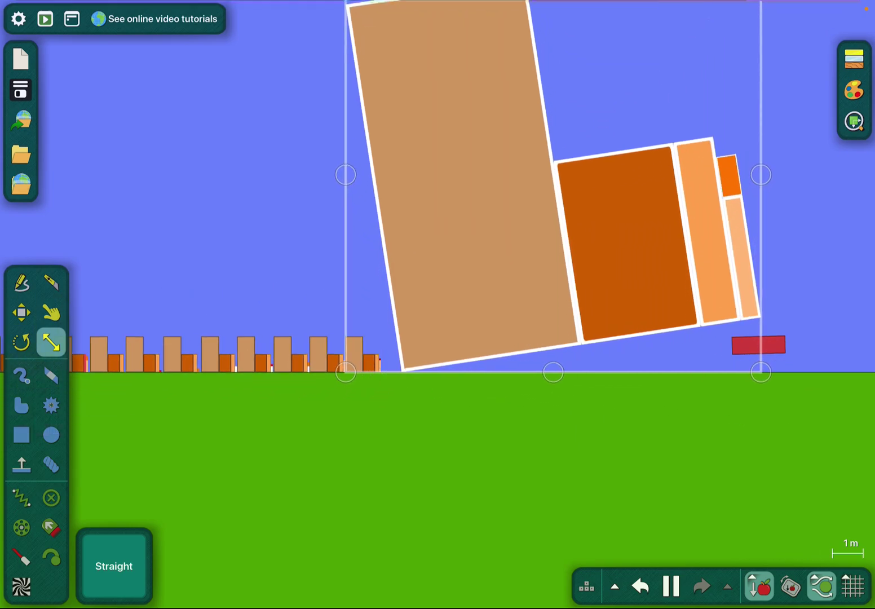
pyautogui.scroll(-4, 420, 410)
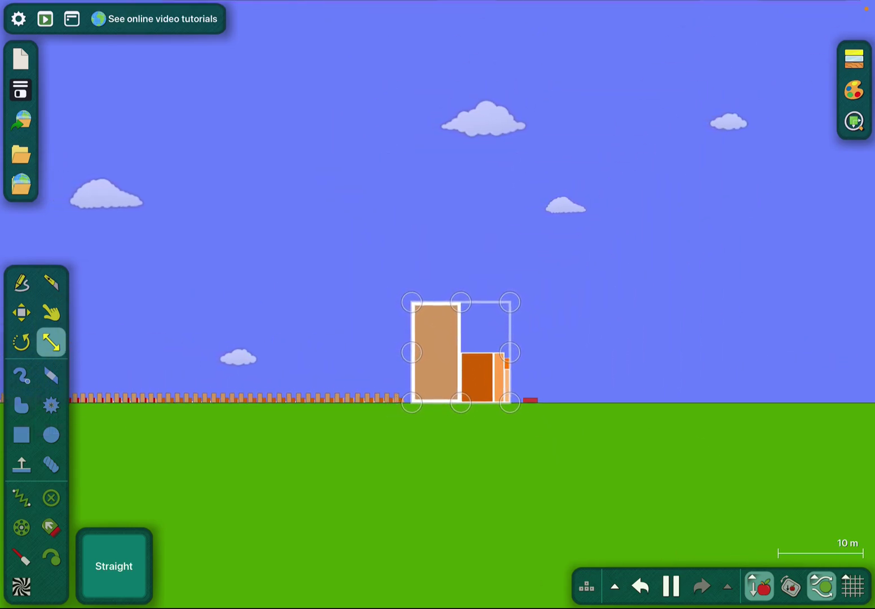
pyautogui.moveTo(510, 301)
pyautogui.mouseDown()
pyautogui.moveTo(577, 205)
pyautogui.moveTo(752, 24)
pyautogui.mouseUp()
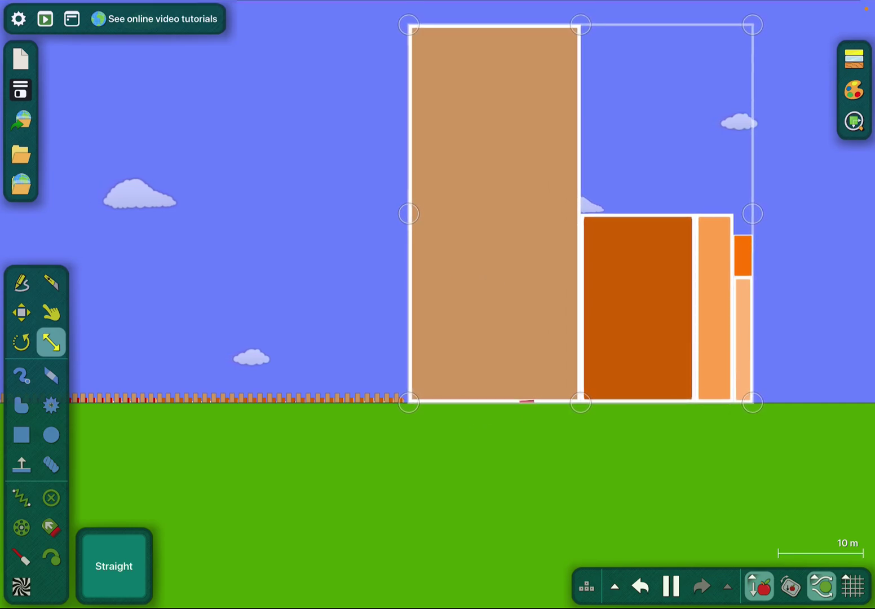
pyautogui.scroll(5, 429, 523)
pyautogui.scroll(-3, 429, 523)
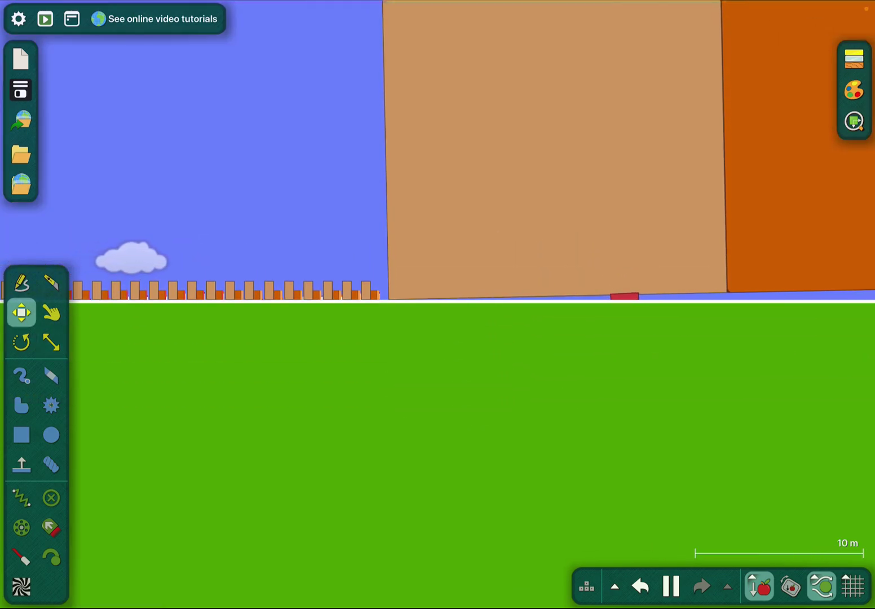
pyautogui.hotkey('ctrl', 'z')
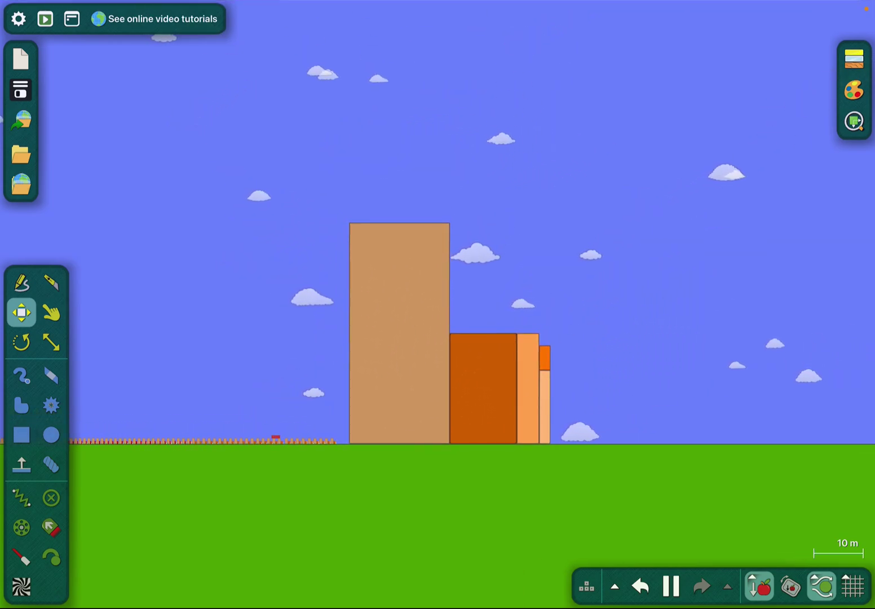
pyautogui.moveTo(550, 222); pyautogui.dragTo(806, 42)
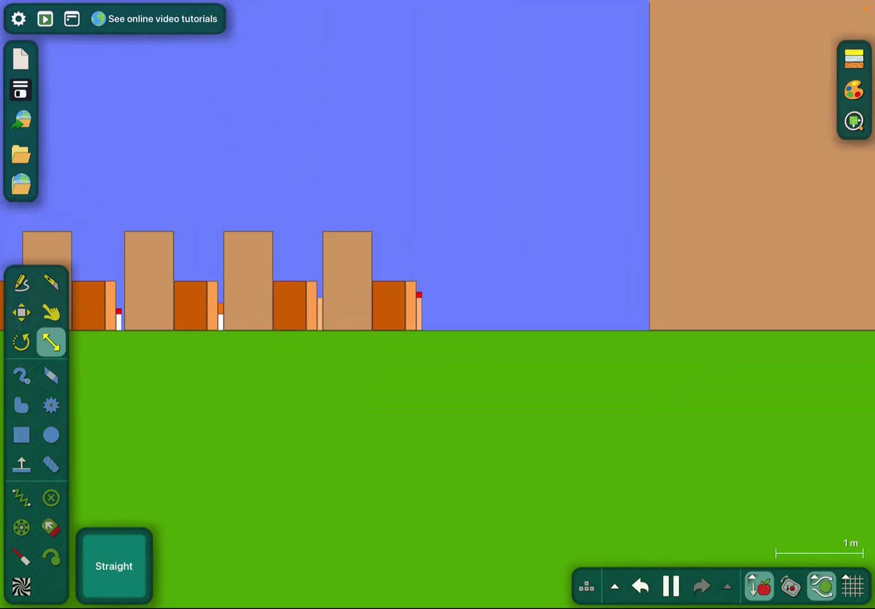
# Delete the giant tan-and-orange block stack.
pyautogui.click(22, 312)
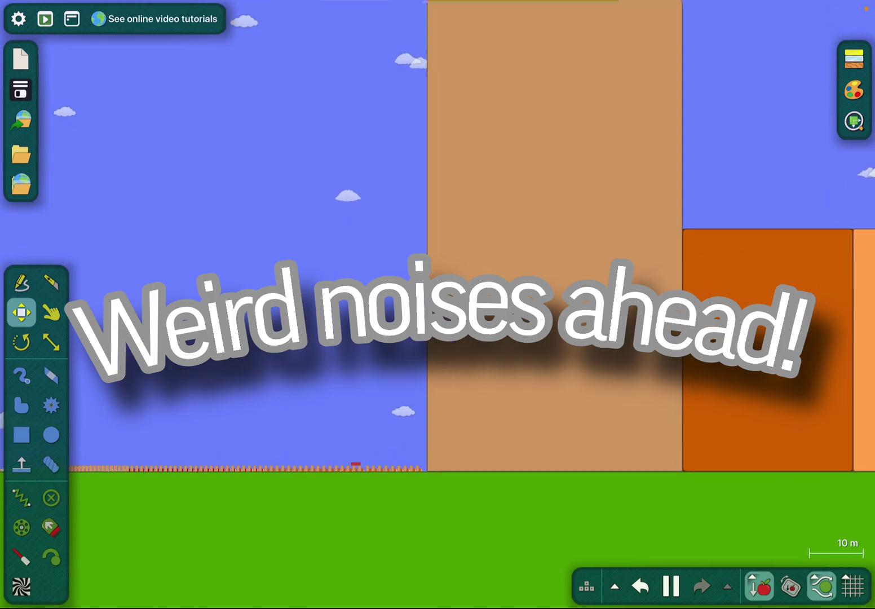
pyautogui.scroll(-3, 438, 304)
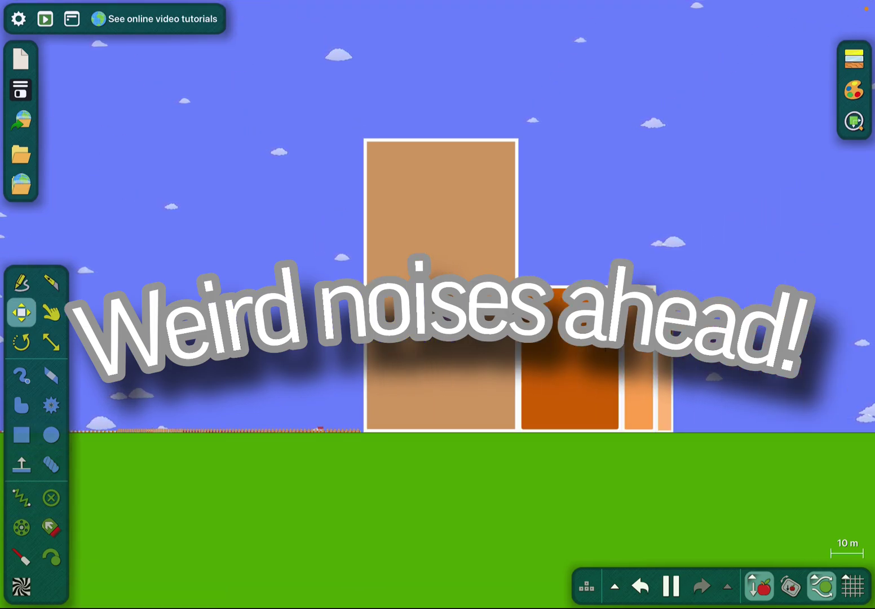
pyautogui.rightClick(502, 243)
pyautogui.click(540, 274)
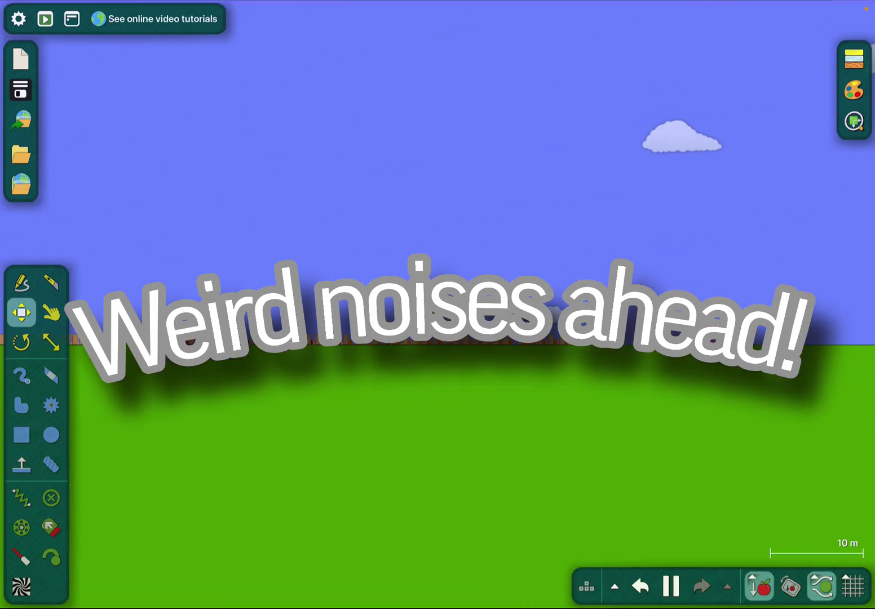
pyautogui.scroll(10, 438, 273)
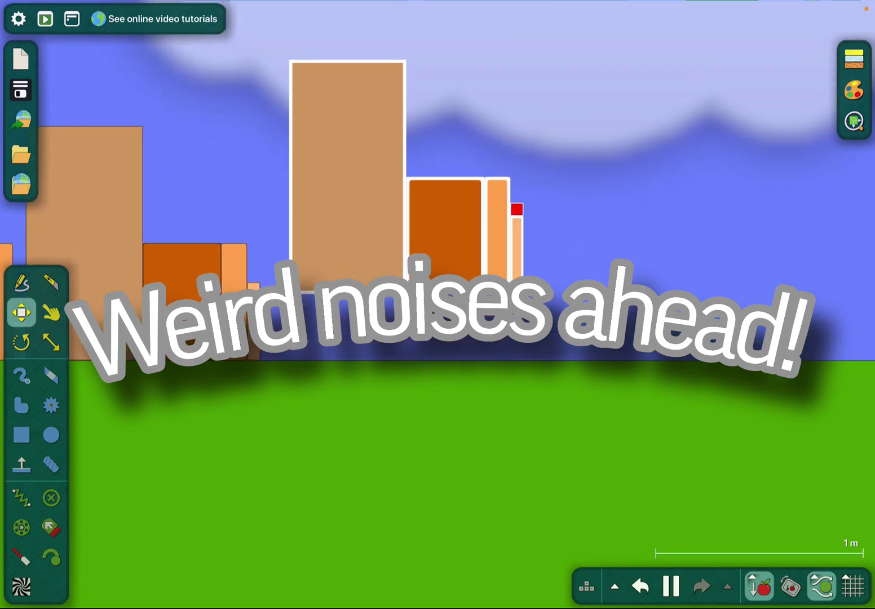
# Pull block groups up off the stack and swing them around in the air.
pyautogui.press('g')
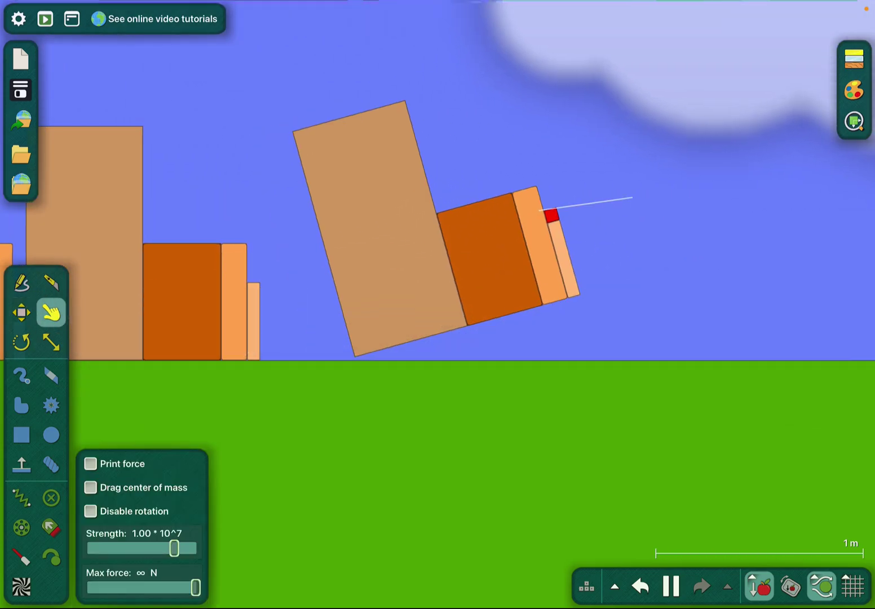
pyautogui.moveTo(625, 246); pyautogui.dragTo(487, 31)
pyautogui.scroll(-2, 438, 273)
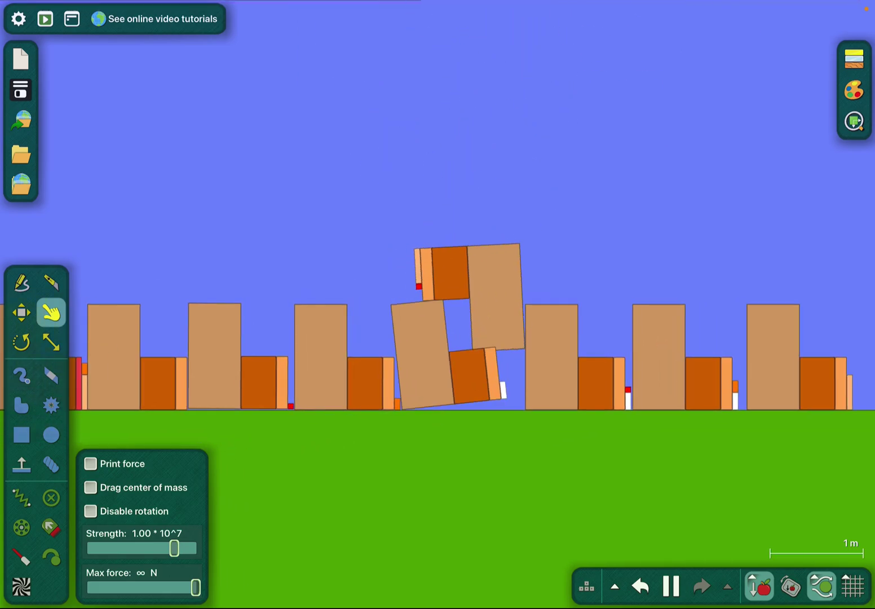
pyautogui.scroll(3, 507, 320)
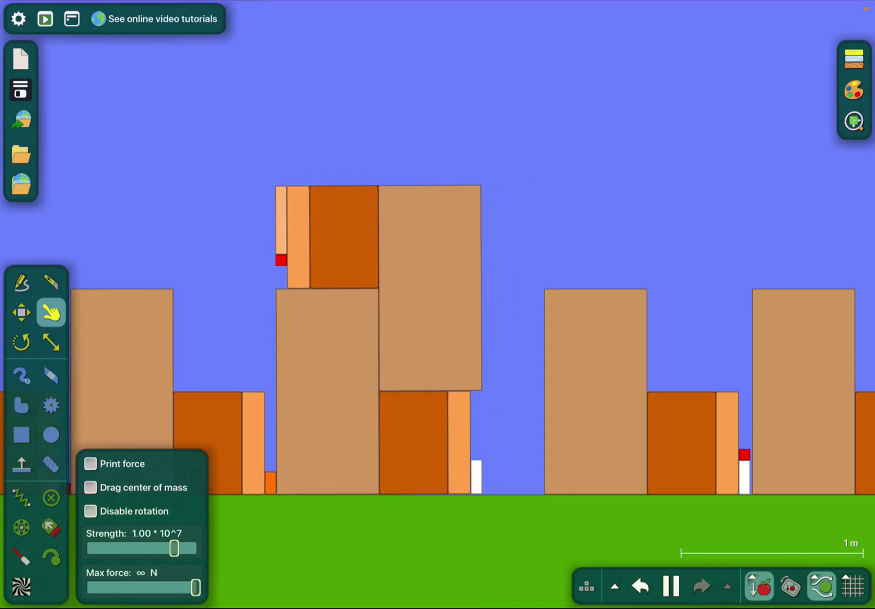
pyautogui.moveTo(481, 406)
pyautogui.mouseDown()
pyautogui.moveTo(484, 86)
pyautogui.moveTo(586, 230)
pyautogui.moveTo(532, 196)
pyautogui.mouseUp()
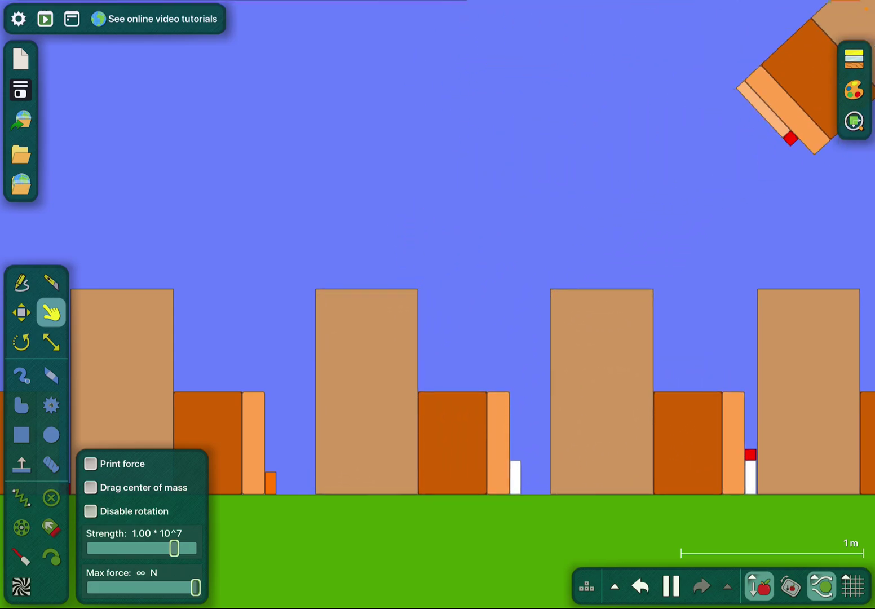
pyautogui.scroll(1, 601, 562)
pyautogui.moveTo(532, 196)
pyautogui.mouseDown()
pyautogui.moveTo(405, 220)
pyautogui.moveTo(386, 240)
pyautogui.mouseUp()
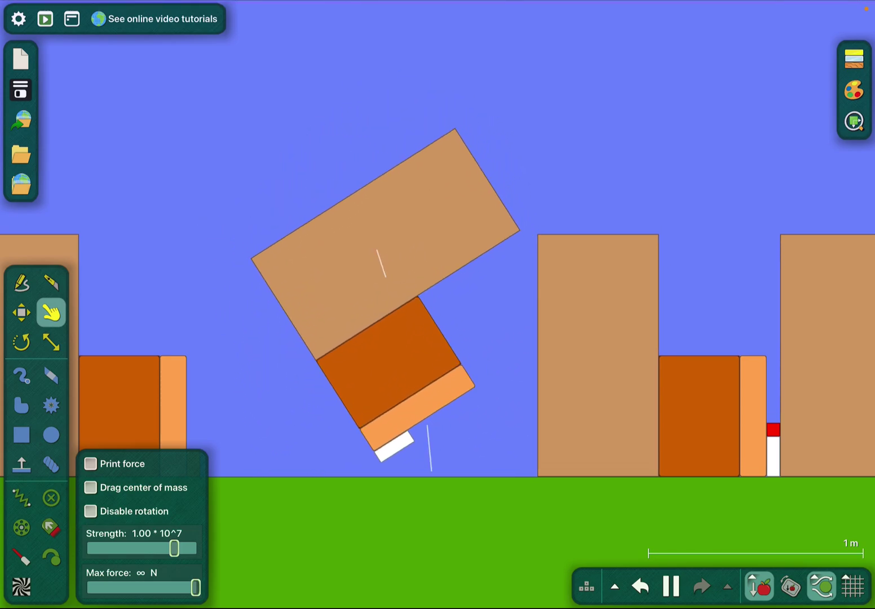
# Drop the held block group, swing the red block aside, and move the tan stack away.
pyautogui.moveTo(385, 242); pyautogui.dragTo(451, 381)
pyautogui.scroll(-1, 606, 475)
pyautogui.scroll(-5, 529, 449)
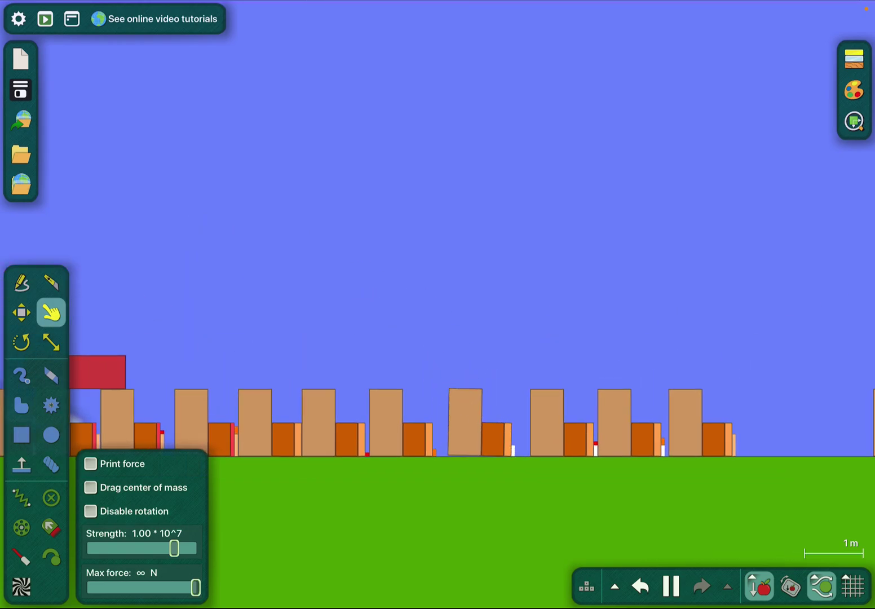
pyautogui.scroll(2, 438, 308)
pyautogui.scroll(2, 437, 307)
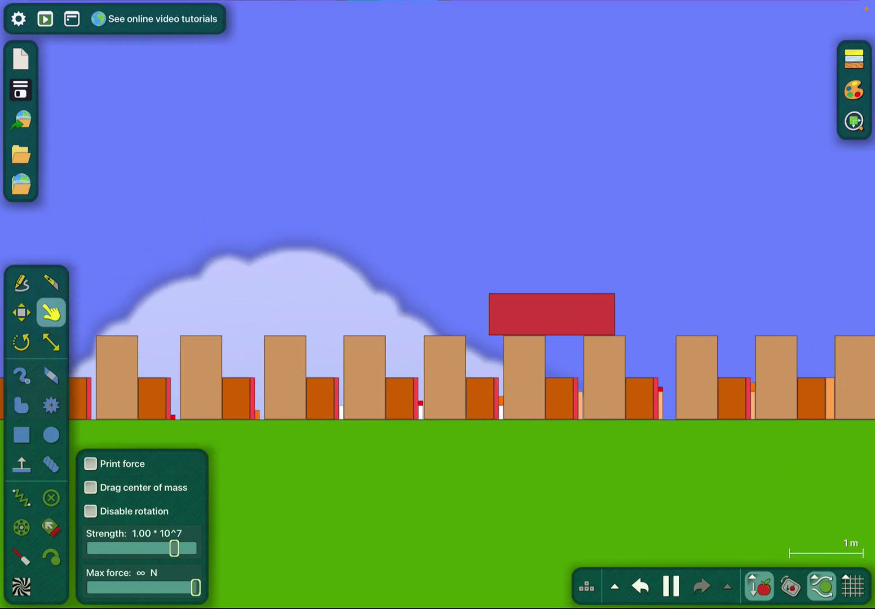
pyautogui.scroll(3, 438, 308)
pyautogui.scroll(2, 438, 308)
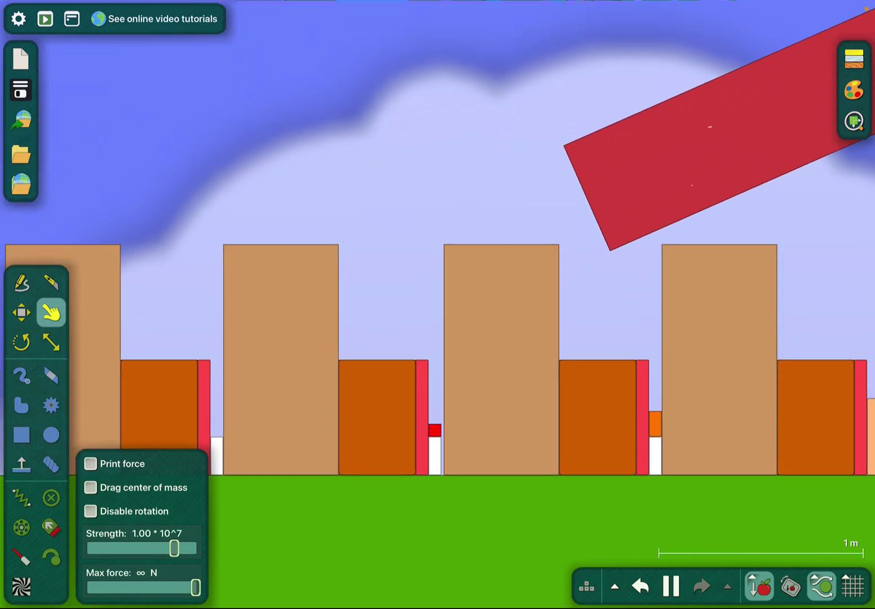
pyautogui.moveTo(750, 155); pyautogui.dragTo(680, 192)
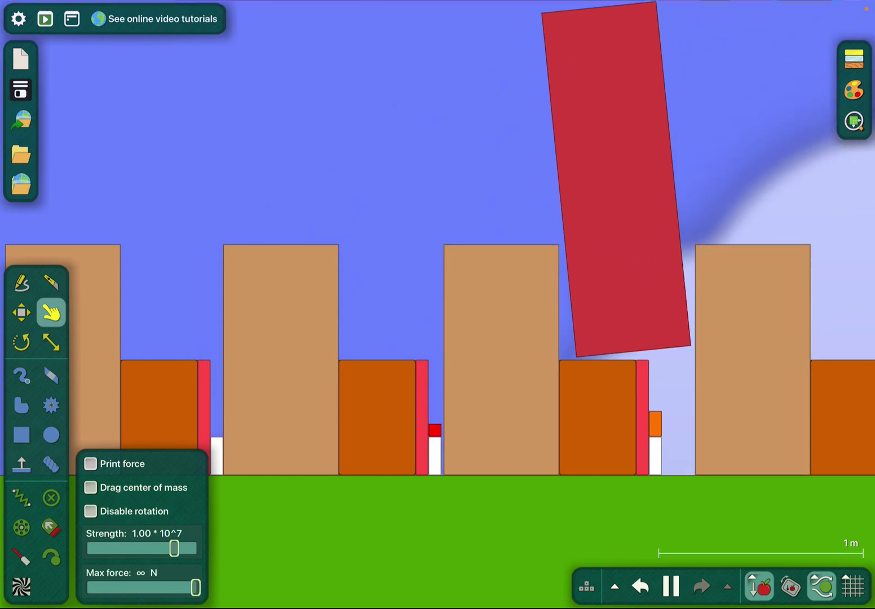
pyautogui.scroll(1, 732, 335)
pyautogui.scroll(2, 731, 336)
pyautogui.scroll(1, 732, 336)
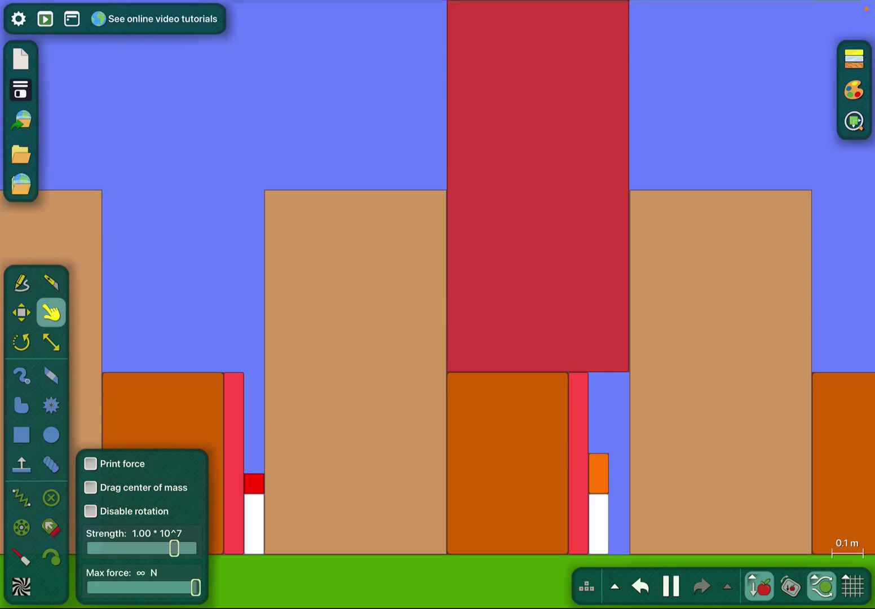
pyautogui.moveTo(615, 103); pyautogui.dragTo(442, 116)
pyautogui.press('m')
pyautogui.moveTo(772, 205); pyautogui.dragTo(440, 547)
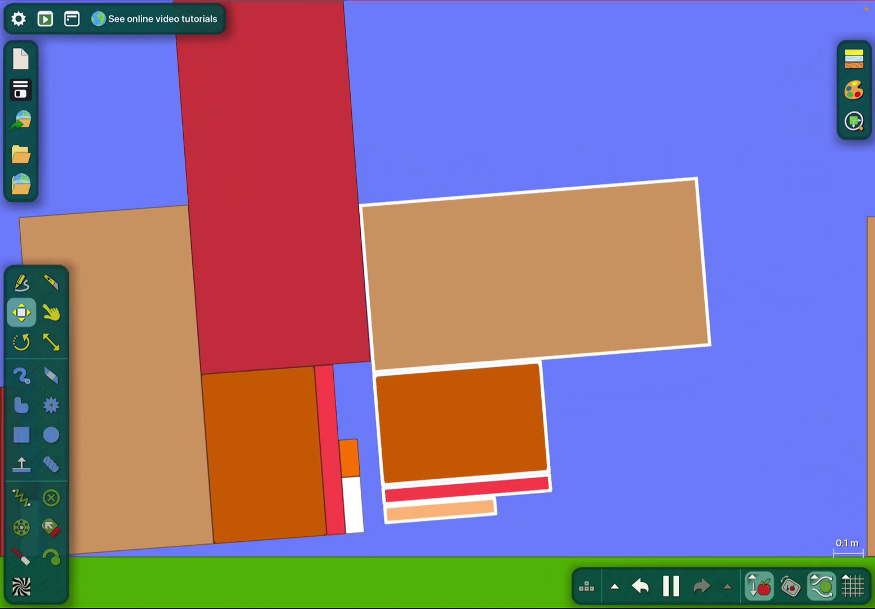
pyautogui.scroll(-3, 438, 307)
# Stretch the red block into a long thin bar, knocking over several stacks.
pyautogui.press('s')
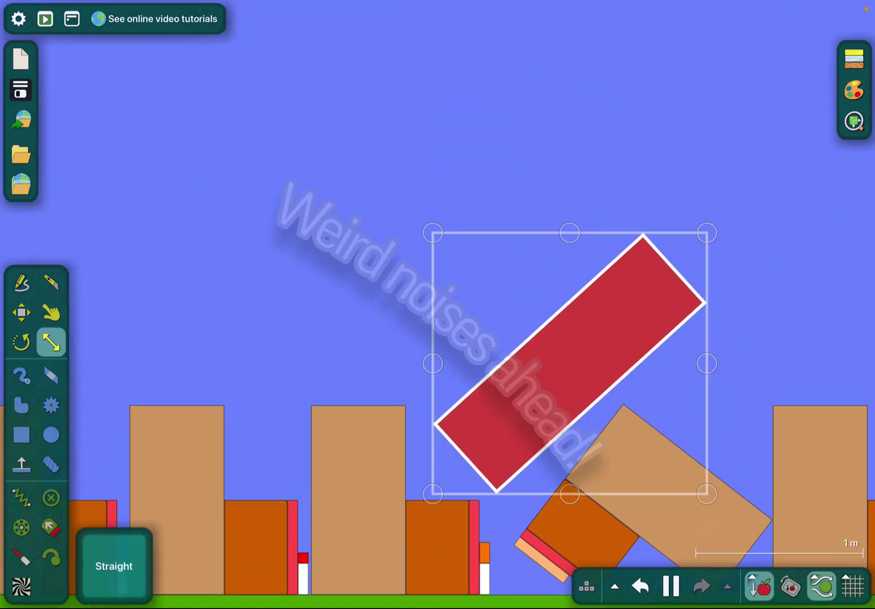
pyautogui.press('a')
pyautogui.press('s')
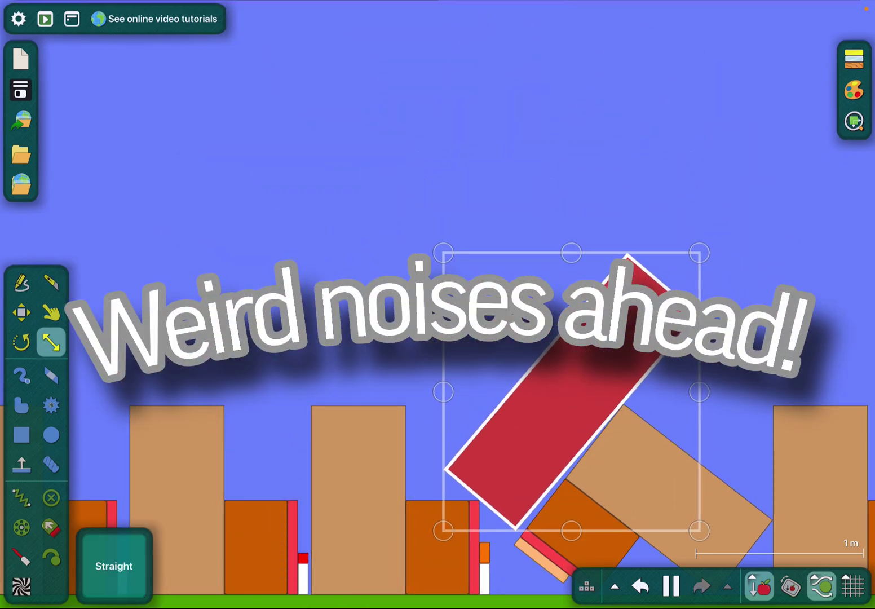
pyautogui.scroll(-5, 439, 453)
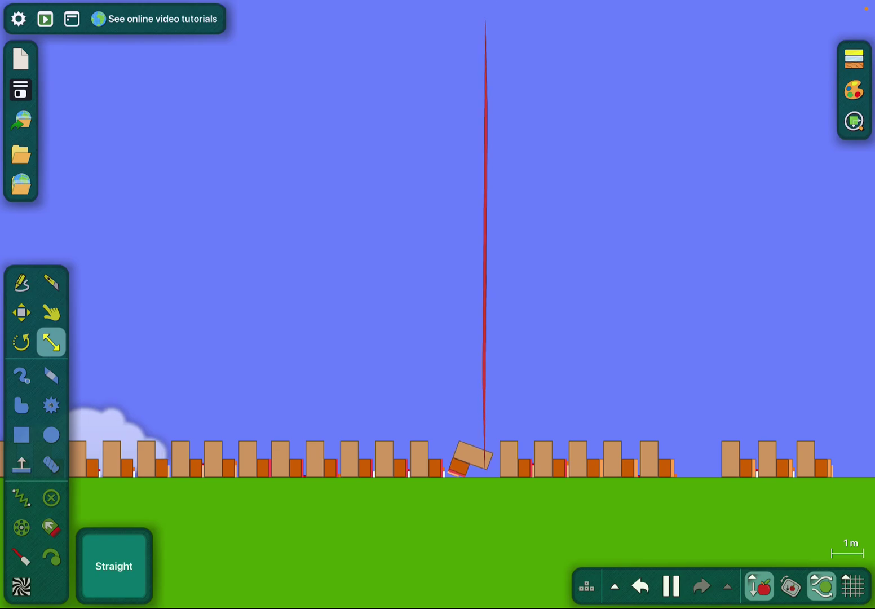
pyautogui.scroll(3, 515, 332)
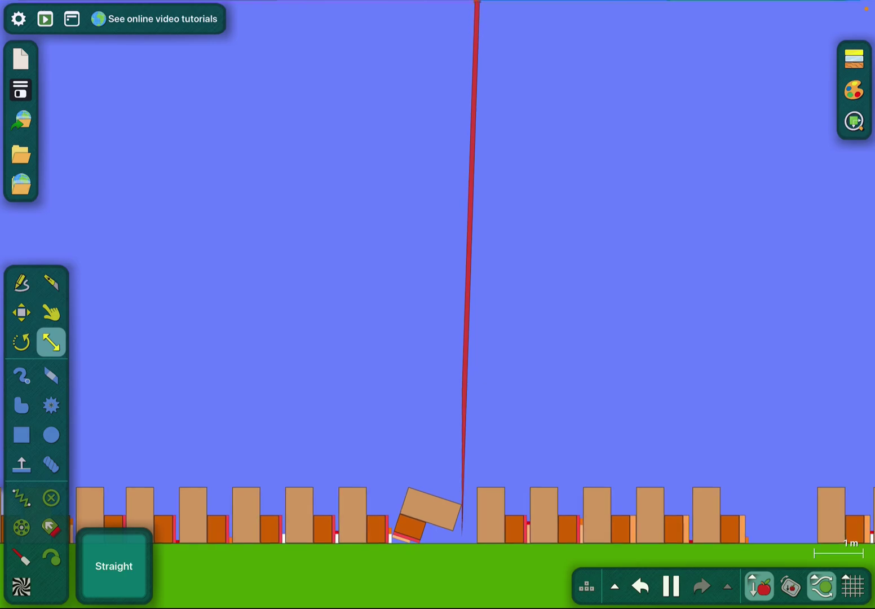
pyautogui.scroll(-2, 438, 304)
# Lift a number-block stack high and fling it across and off the scene.
pyautogui.click(51, 312)
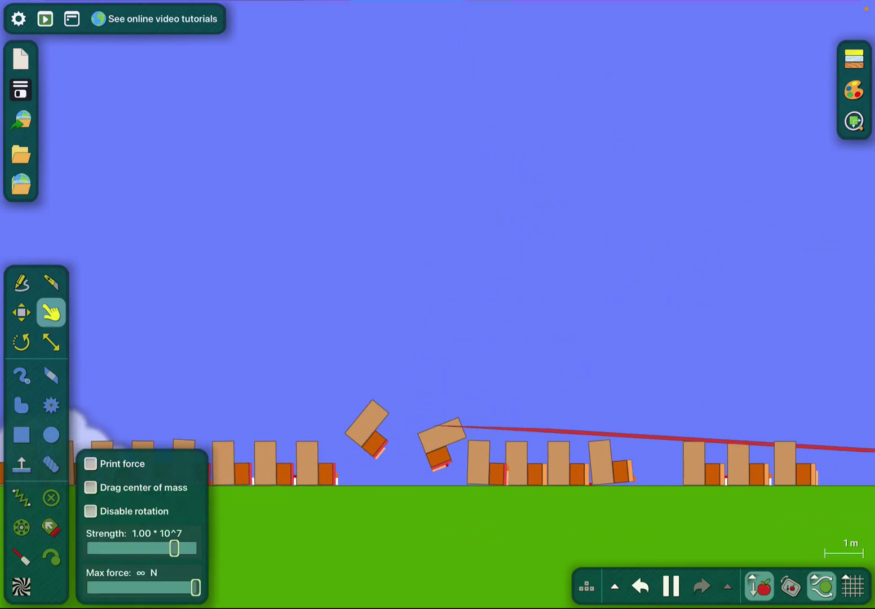
pyautogui.moveTo(873, 433); pyautogui.dragTo(842, 37)
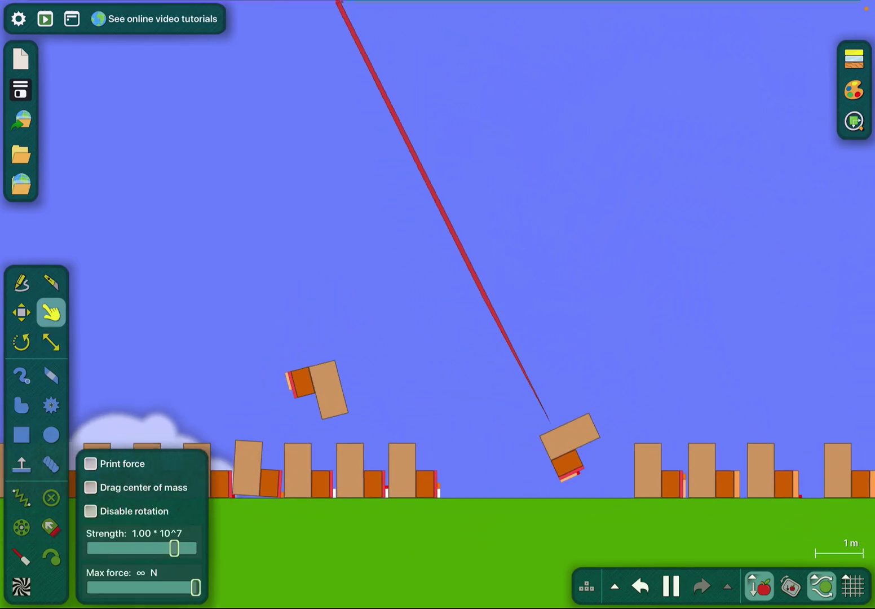
pyautogui.moveTo(427, 365)
pyautogui.mouseDown()
pyautogui.moveTo(181, 221)
pyautogui.moveTo(586, 243)
pyautogui.mouseUp()
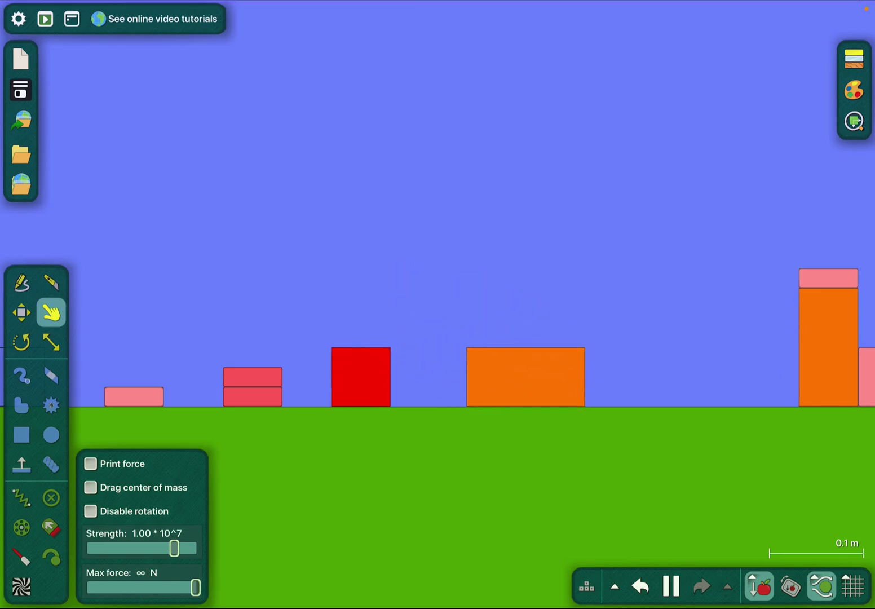
pyautogui.scroll(2, 509, 359)
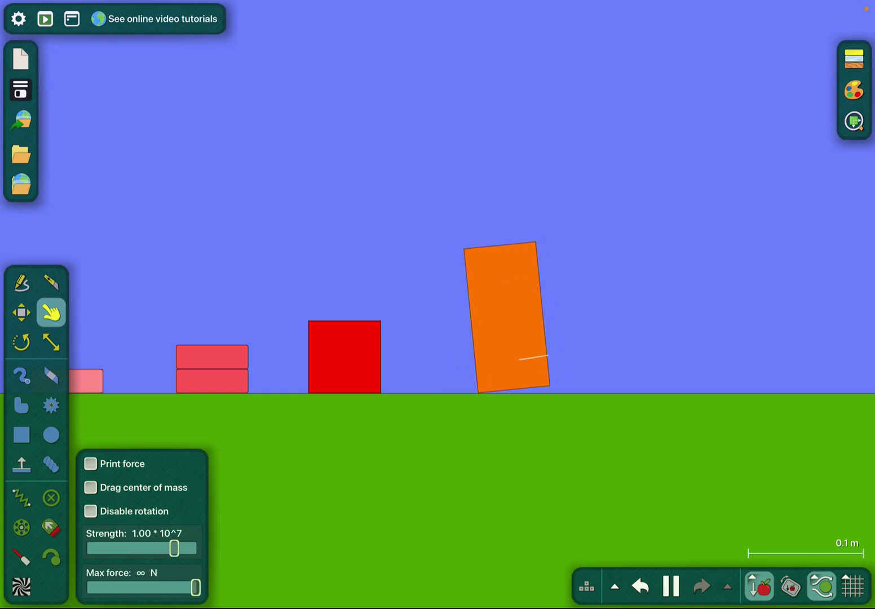
# Tip the orange block over to the right and let it settle.
pyautogui.moveTo(547, 334)
pyautogui.mouseDown()
pyautogui.moveTo(546, 359)
pyautogui.moveTo(544, 279)
pyautogui.mouseUp()
pyautogui.scroll(-1, 684, 301)
pyautogui.scroll(-3, 684, 300)
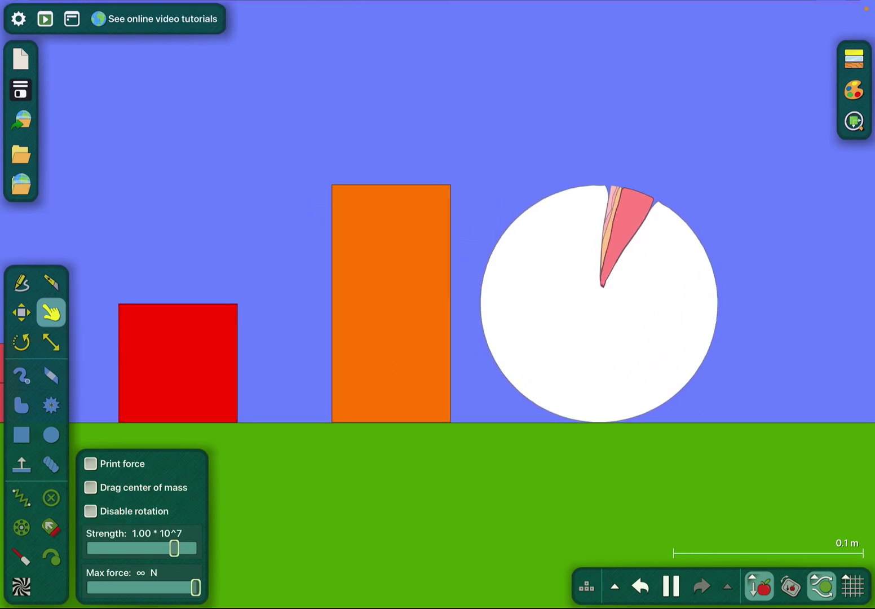
pyautogui.press('b')
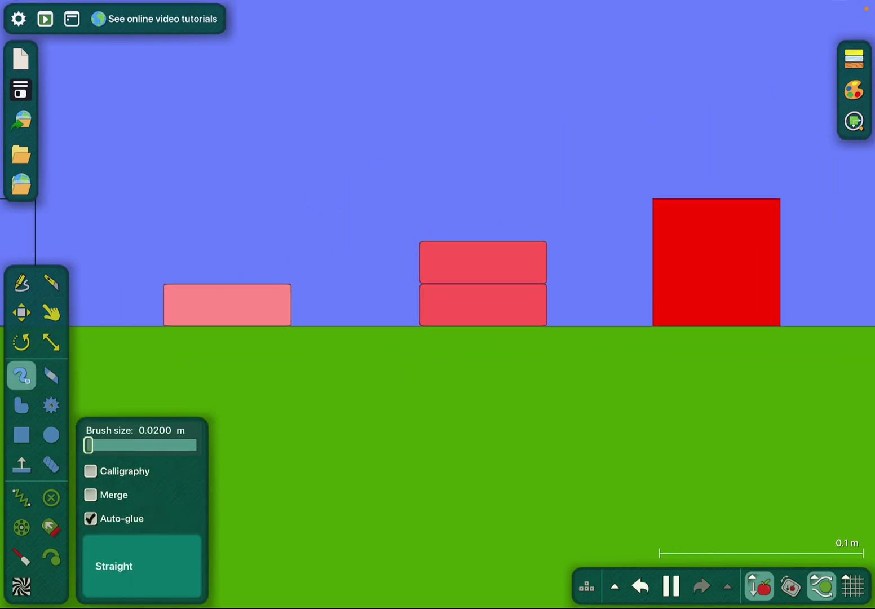
# Pause the simulation, stretch one face drawing taller and move the second face down the orange block.
pyautogui.press('space')
pyautogui.press('m')
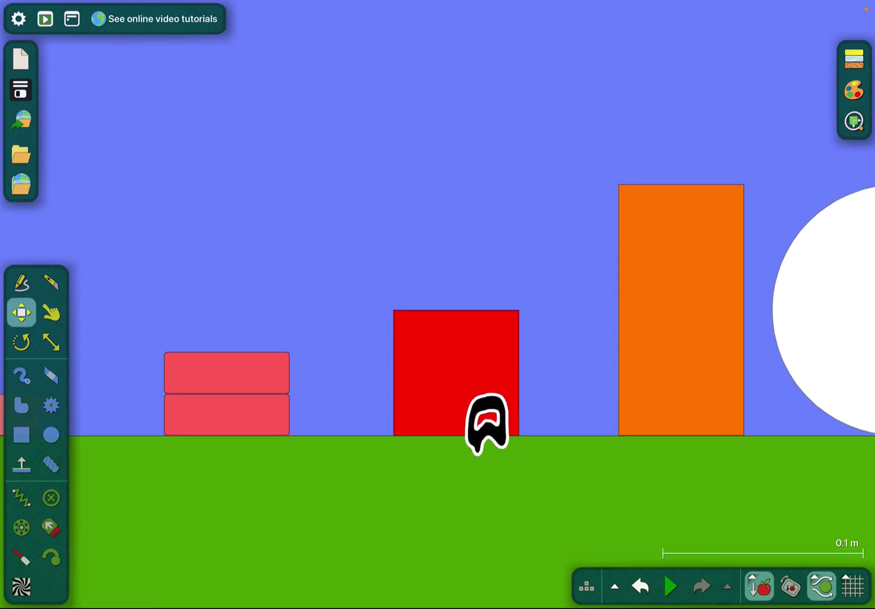
pyautogui.scroll(-2, 437, 308)
pyautogui.press('c')
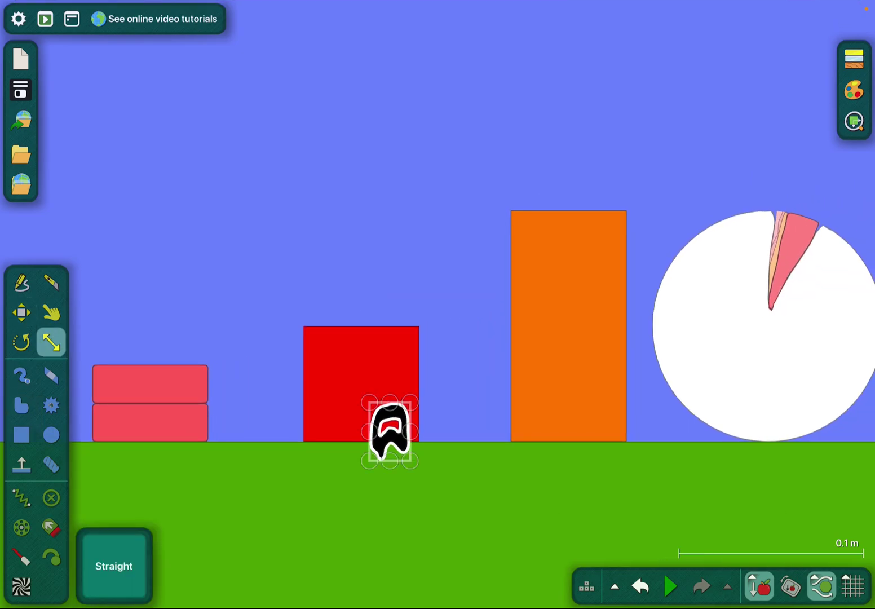
pyautogui.moveTo(389, 461)
pyautogui.mouseDown()
pyautogui.moveTo(389, 513)
pyautogui.moveTo(409, 446)
pyautogui.mouseUp()
pyautogui.press('g')
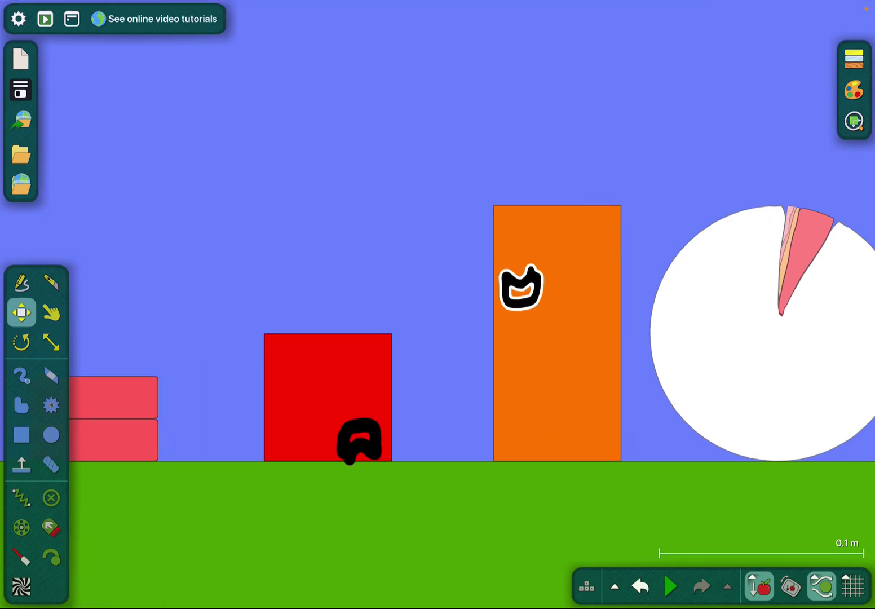
pyautogui.scroll(1, 437, 307)
pyautogui.moveTo(420, 321)
pyautogui.mouseDown()
pyautogui.moveTo(417, 493)
pyautogui.moveTo(416, 159)
pyautogui.moveTo(417, 587)
pyautogui.moveTo(416, 433)
pyautogui.moveTo(417, 529)
pyautogui.moveTo(417, 445)
pyautogui.mouseUp()
pyautogui.press('s')
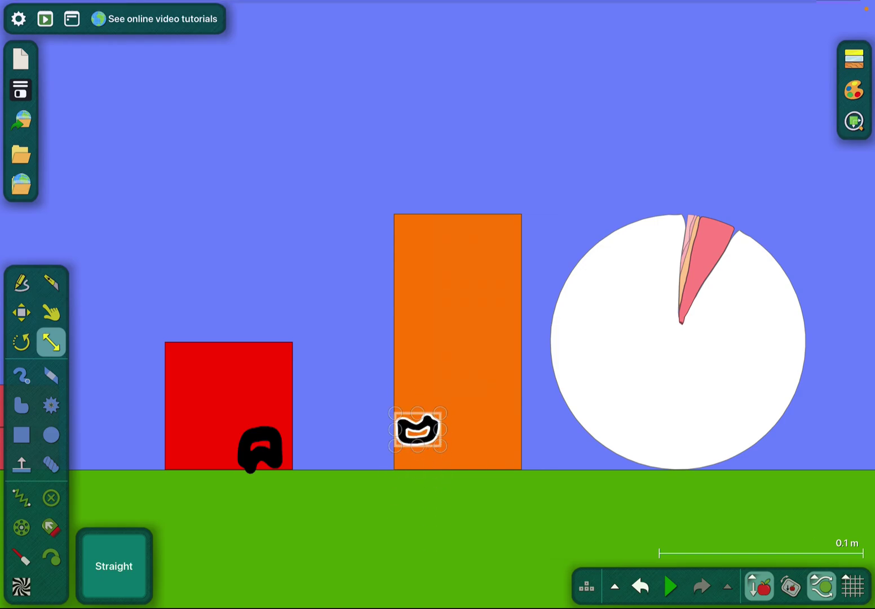
# Erase the face drawings from the orange and red blocks.
pyautogui.rightClick(417, 429)
pyautogui.click(469, 252)
pyautogui.click(260, 448)
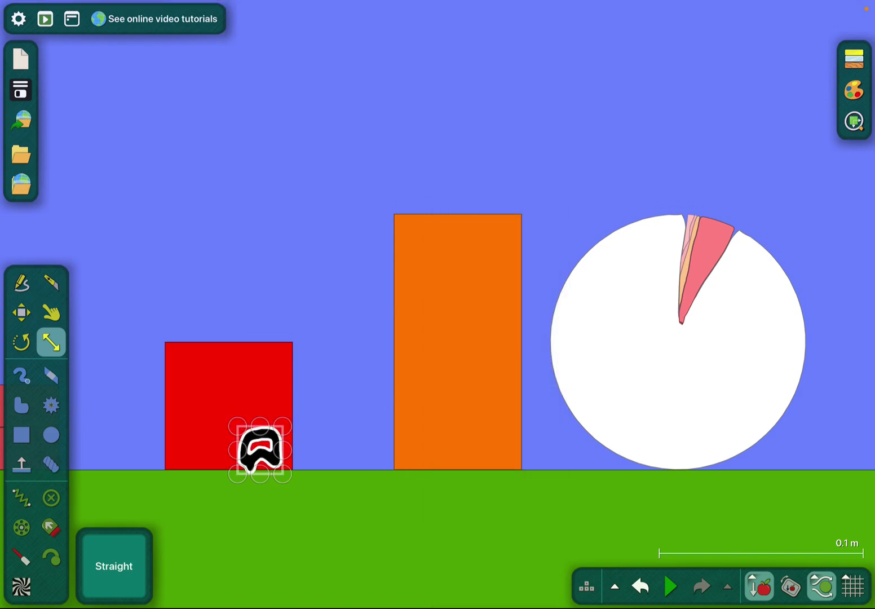
pyautogui.moveTo(259, 426)
pyautogui.mouseDown()
pyautogui.moveTo(260, 442)
pyautogui.moveTo(396, 457)
pyautogui.moveTo(616, 448)
pyautogui.moveTo(294, 457)
pyautogui.moveTo(294, 410)
pyautogui.moveTo(293, 431)
pyautogui.mouseUp()
pyautogui.click(317, 249)
pyautogui.scroll(-5, 415, 349)
# Move the orange block further right and resume the simulation.
pyautogui.click(21, 312)
pyautogui.moveTo(430, 346); pyautogui.dragTo(604, 313)
pyautogui.click(670, 586)
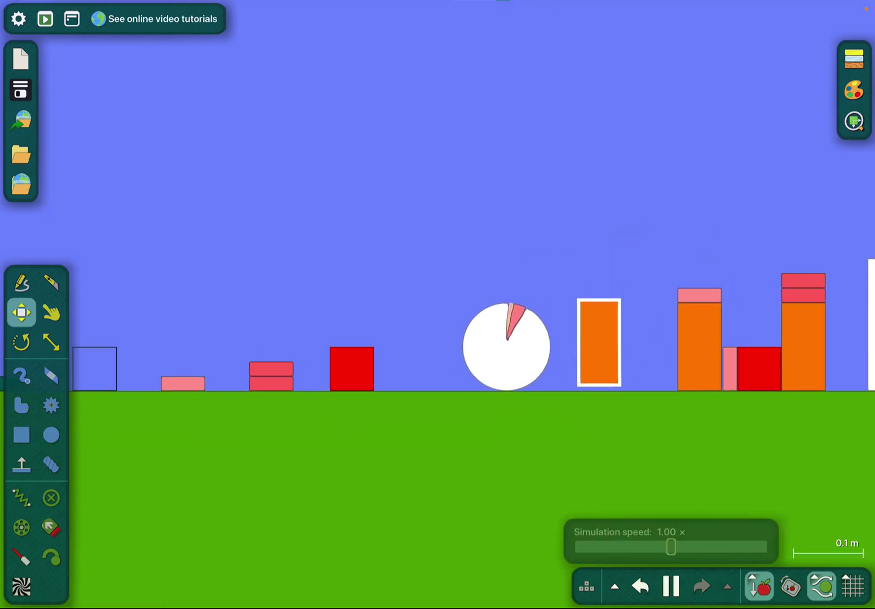
pyautogui.scroll(3, 551, 333)
# Fling, lift and swing the white wheel around until it rests beside the red square.
pyautogui.click(51, 312)
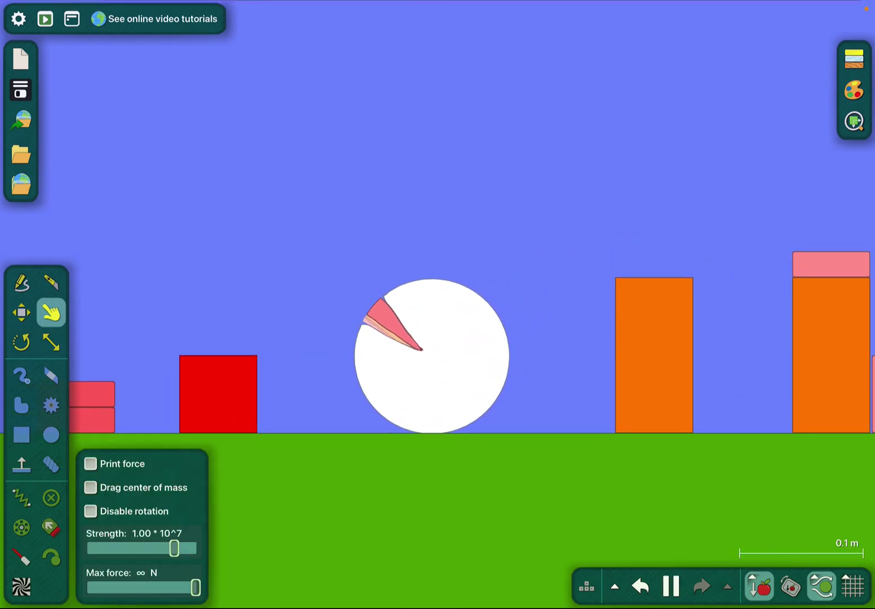
pyautogui.moveTo(418, 357)
pyautogui.mouseDown()
pyautogui.moveTo(427, 166)
pyautogui.moveTo(457, 123)
pyautogui.moveTo(383, 141)
pyautogui.moveTo(430, 80)
pyautogui.moveTo(393, 76)
pyautogui.moveTo(433, 87)
pyautogui.moveTo(400, 128)
pyautogui.mouseUp()
pyautogui.scroll(3, 438, 304)
pyautogui.press('m')
pyautogui.moveTo(426, 332)
pyautogui.mouseDown()
pyautogui.moveTo(502, 182)
pyautogui.moveTo(469, 230)
pyautogui.mouseUp()
pyautogui.press('s')
pyautogui.moveTo(466, 332); pyautogui.dragTo(470, 133)
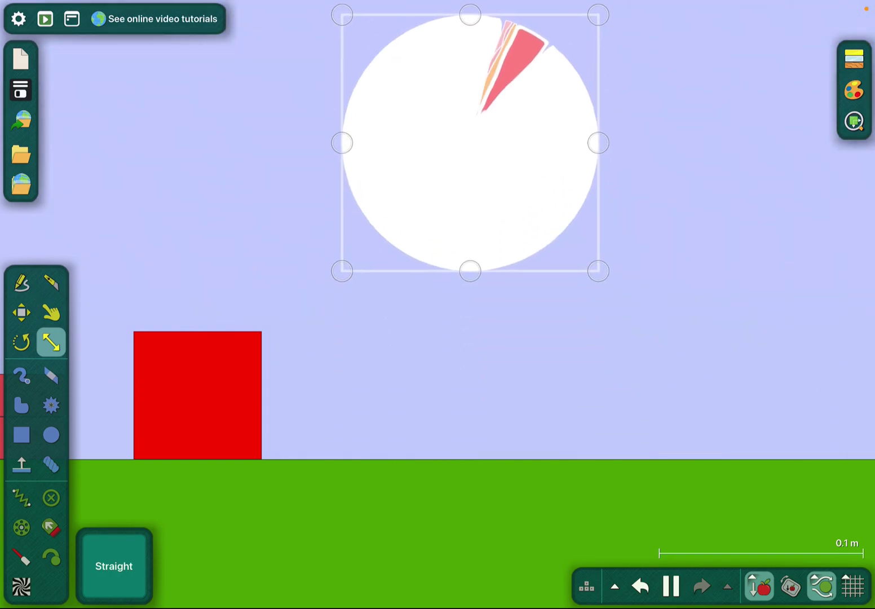
pyautogui.press('g')
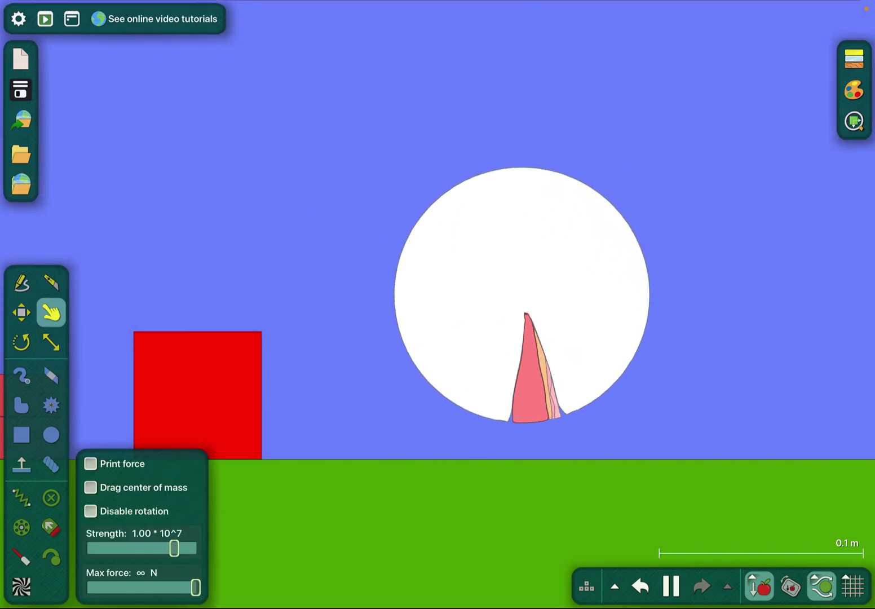
pyautogui.moveTo(521, 295)
pyautogui.mouseDown()
pyautogui.moveTo(531, 284)
pyautogui.moveTo(411, 278)
pyautogui.moveTo(483, 276)
pyautogui.moveTo(594, 191)
pyautogui.moveTo(625, 137)
pyautogui.moveTo(712, 147)
pyautogui.moveTo(518, 137)
pyautogui.mouseUp()
pyautogui.press('r')
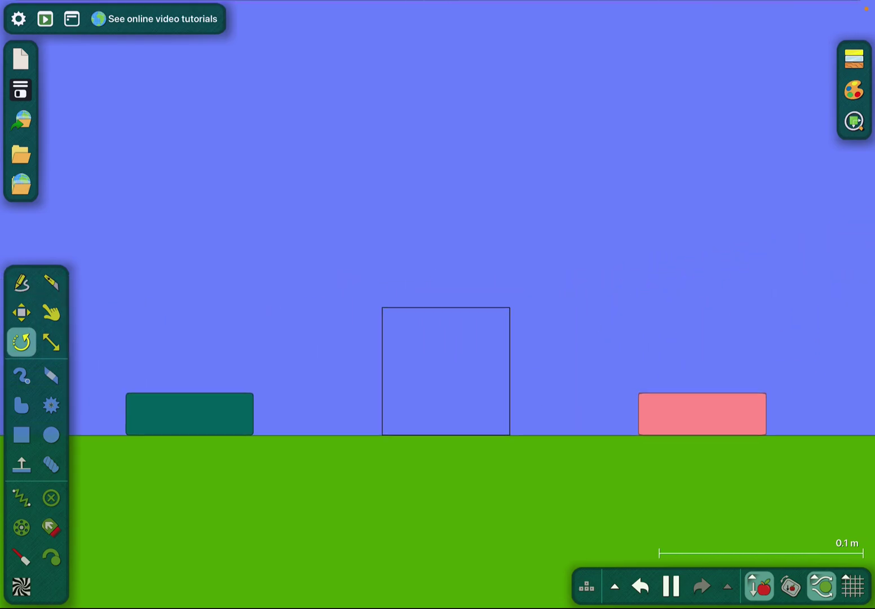
# Toss the pink block against the outlined square and tilt both until they settle.
pyautogui.press('d')
pyautogui.moveTo(683, 410)
pyautogui.mouseDown()
pyautogui.moveTo(566, 404)
pyautogui.moveTo(594, 316)
pyautogui.mouseUp()
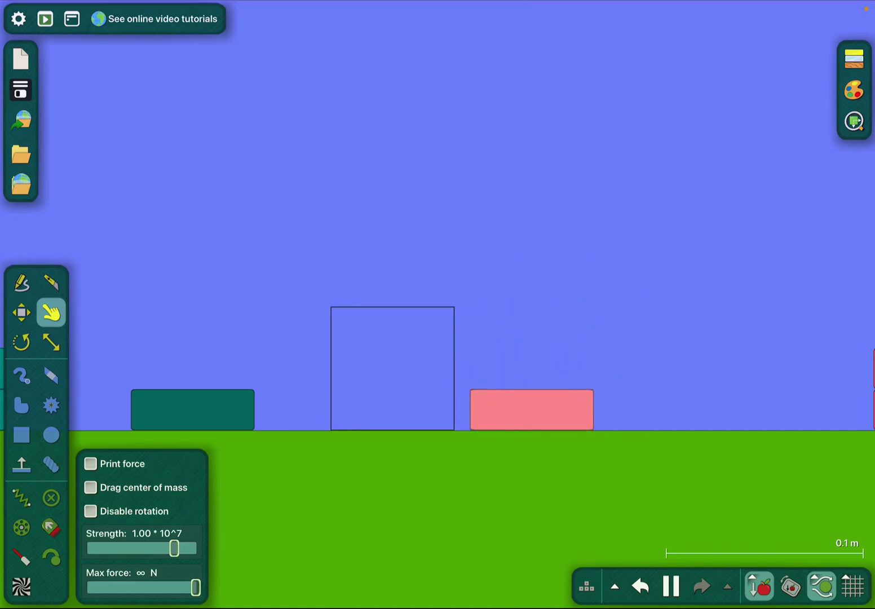
pyautogui.moveTo(455, 404)
pyautogui.mouseDown()
pyautogui.moveTo(445, 364)
pyautogui.moveTo(426, 371)
pyautogui.mouseUp()
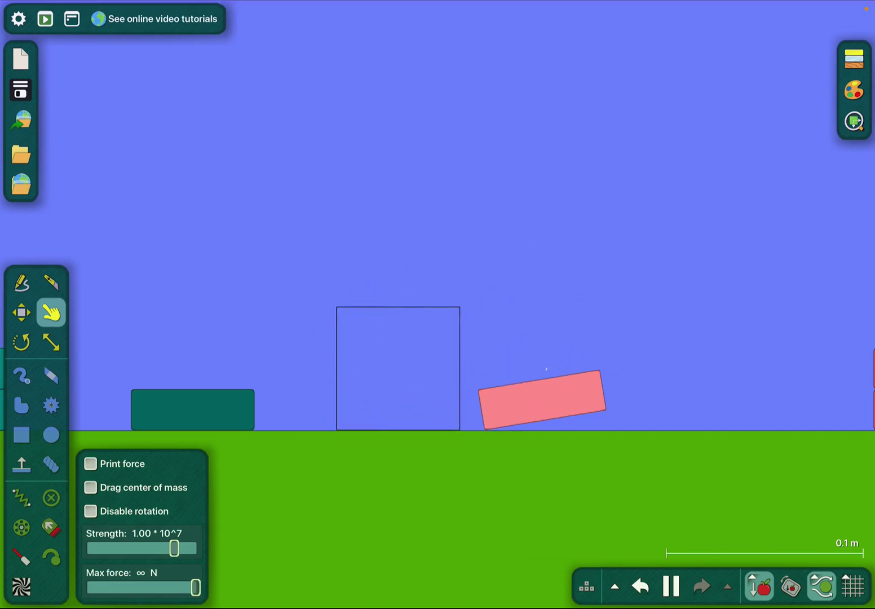
pyautogui.moveTo(561, 404)
pyautogui.mouseDown()
pyautogui.moveTo(546, 371)
pyautogui.moveTo(559, 498)
pyautogui.moveTo(622, 262)
pyautogui.moveTo(556, 260)
pyautogui.mouseUp()
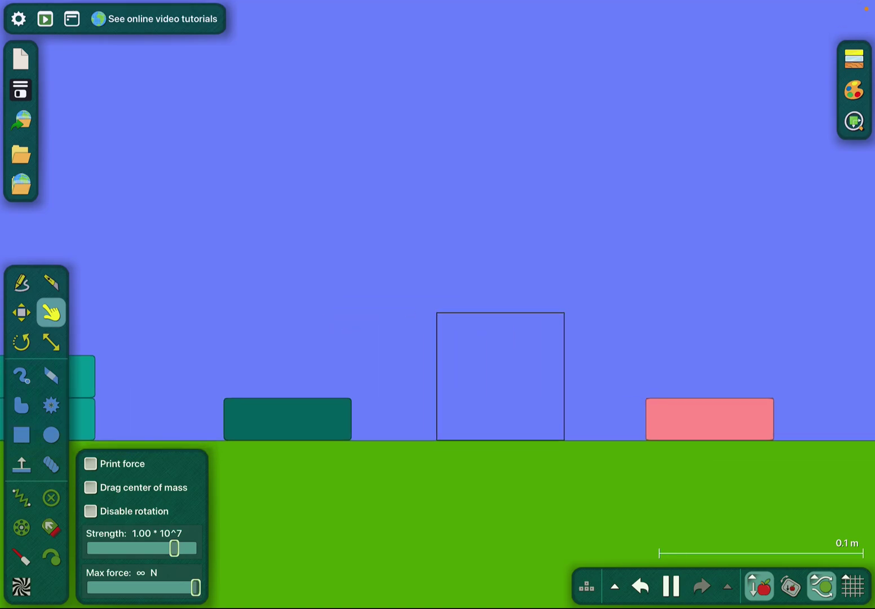
# Pause the simulation, open the video's comments, and jump to the 4:41 timestamp.
pyautogui.click(671, 586)
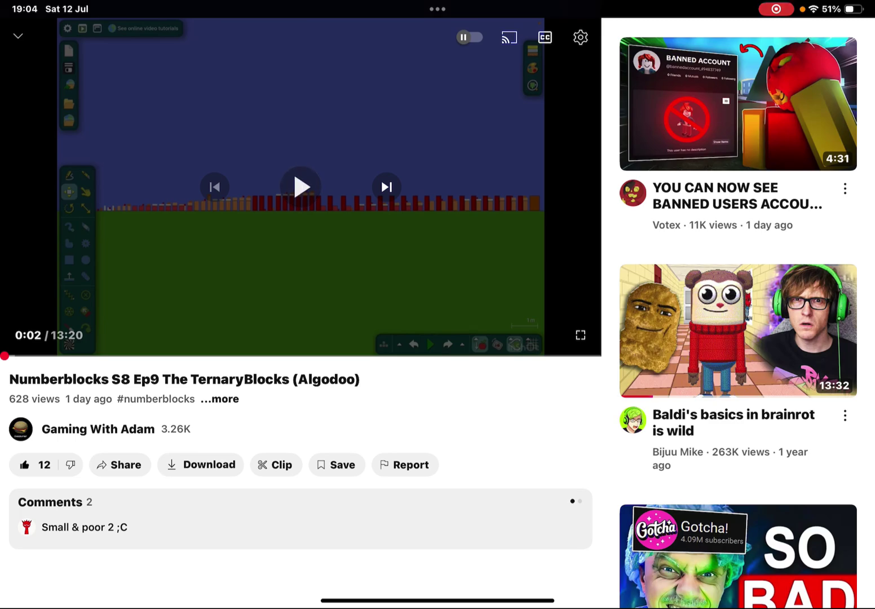
pyautogui.click(301, 518)
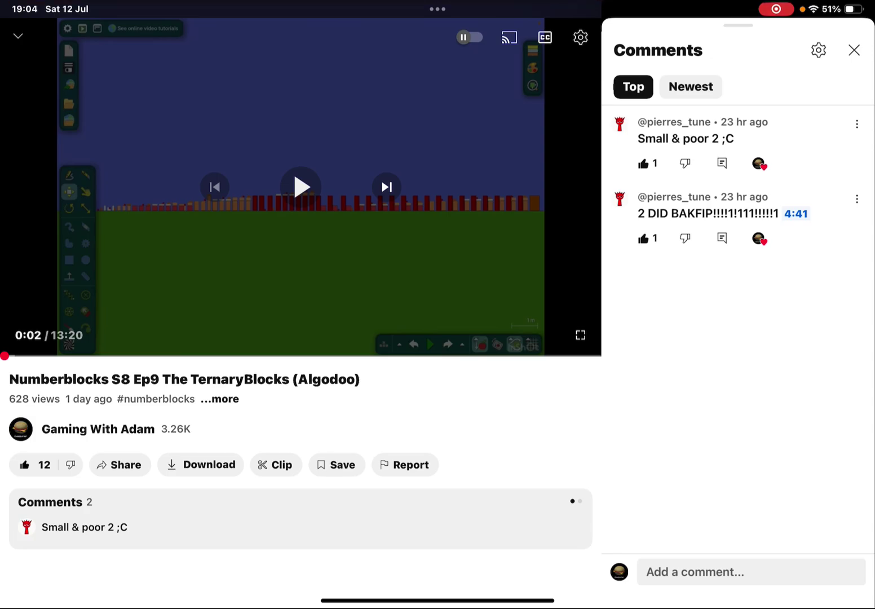
pyautogui.click(796, 214)
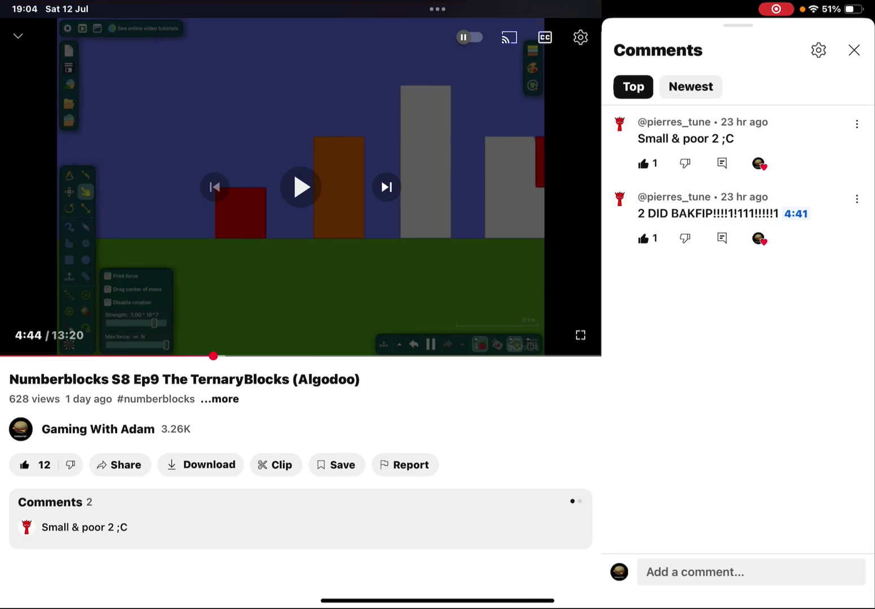
# Open and dismiss the commenter's profile card, then skip the video to 9:46.
pyautogui.click(619, 124)
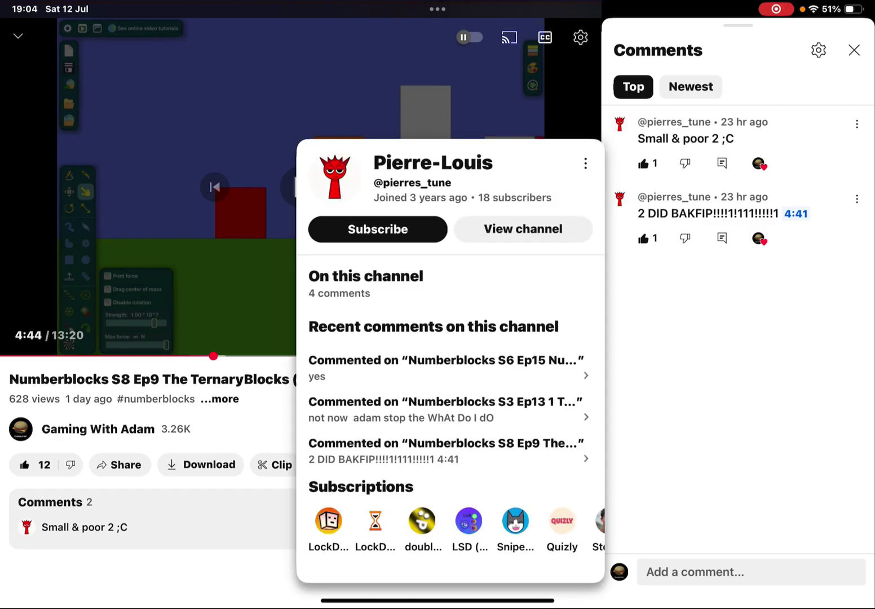
pyautogui.click(151, 205)
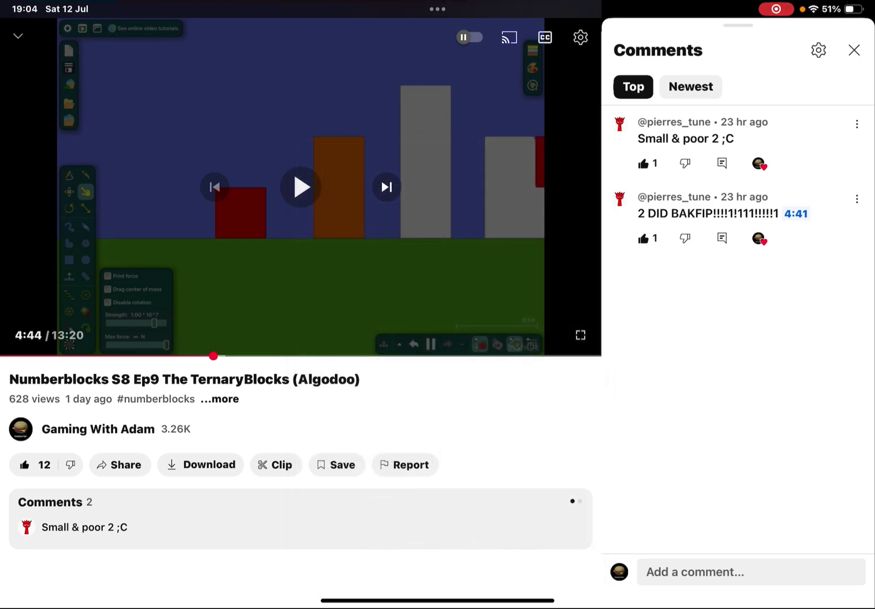
pyautogui.click(439, 356)
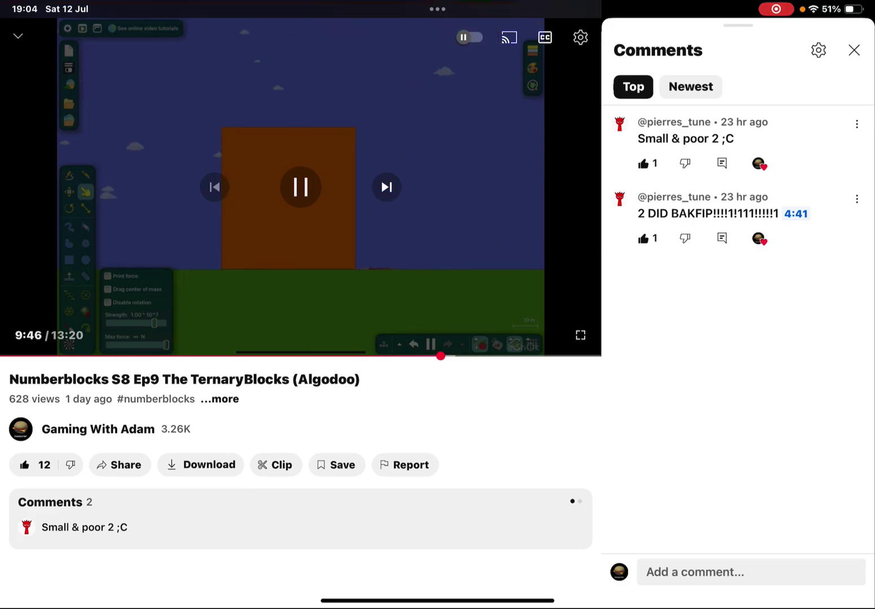
# Close the video player and return to the YouTube home feed, cancelling a search.
pyautogui.click(18, 36)
pyautogui.click(847, 469)
pyautogui.scroll(-3, 437, 343)
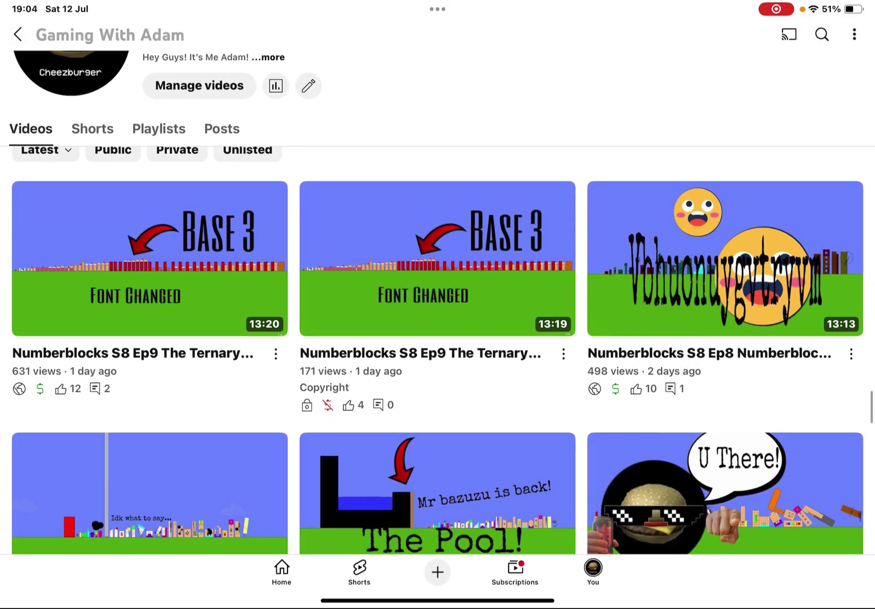
pyautogui.scroll(-2, 438, 343)
pyautogui.scroll(3, 437, 342)
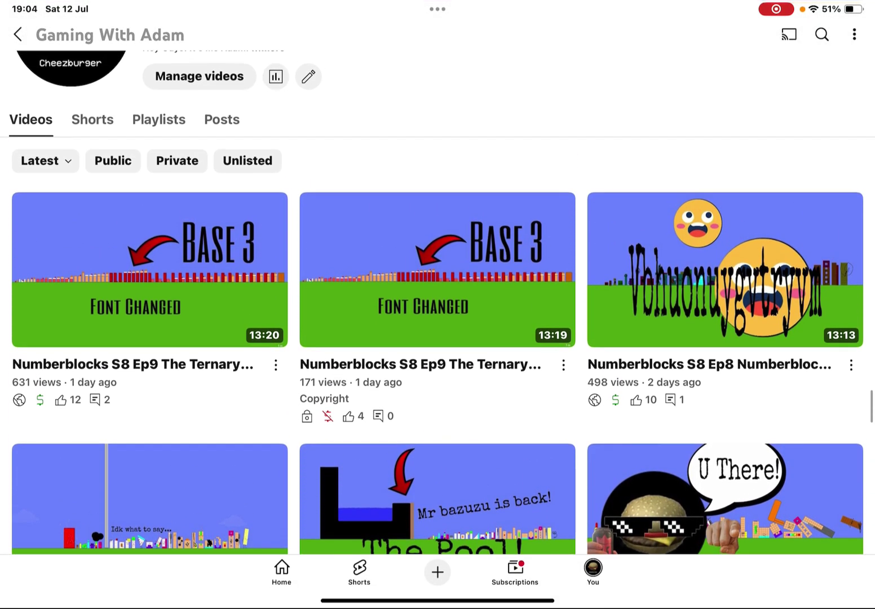
pyautogui.click(281, 570)
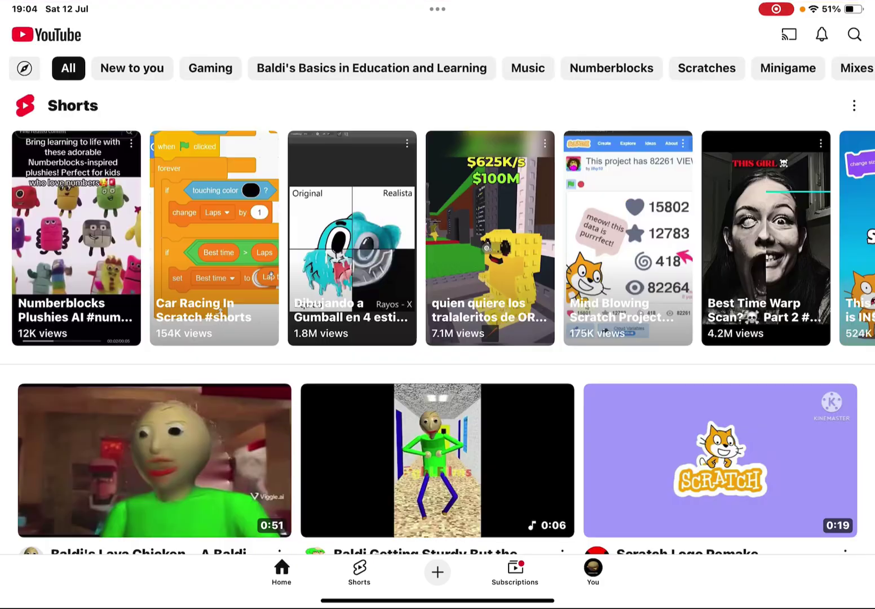
pyautogui.click(853, 33)
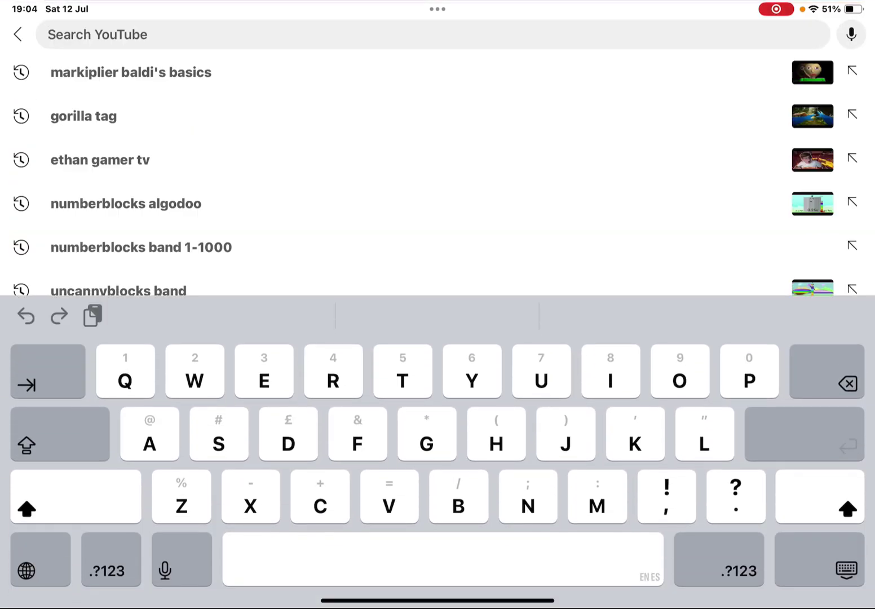
pyautogui.click(16, 32)
# Check the 'yes' comment notification, then open the S3 Ep13 comment notification.
pyautogui.click(821, 34)
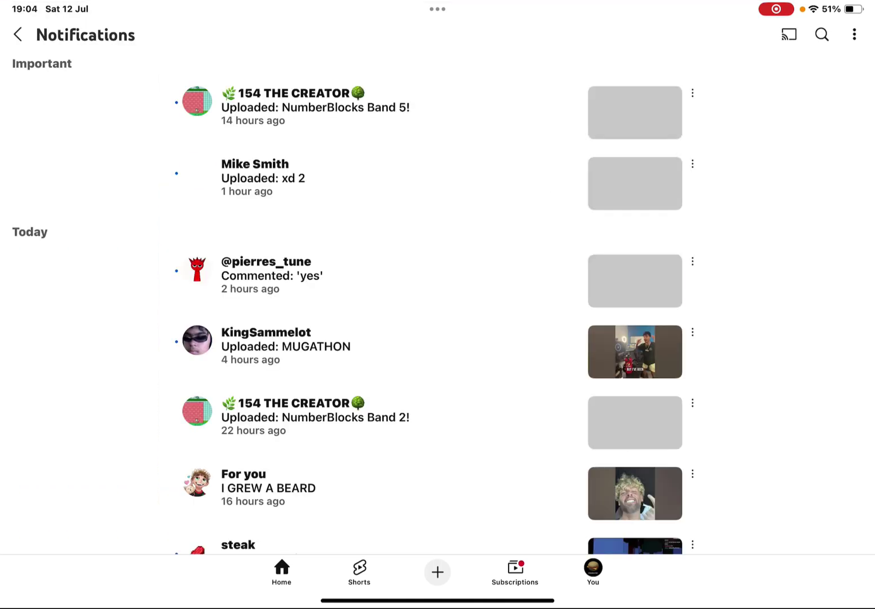
pyautogui.click(272, 275)
pyautogui.click(16, 33)
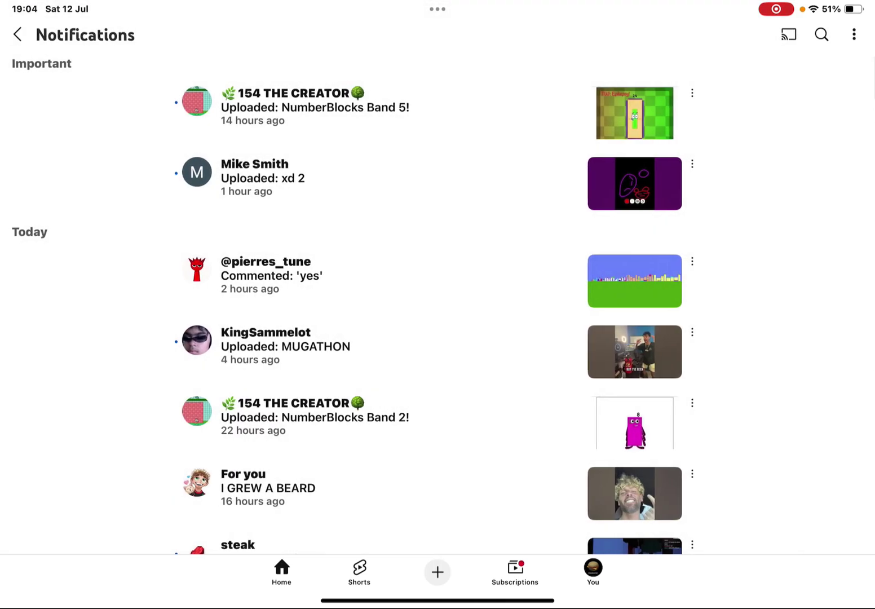
pyautogui.scroll(-5, 438, 301)
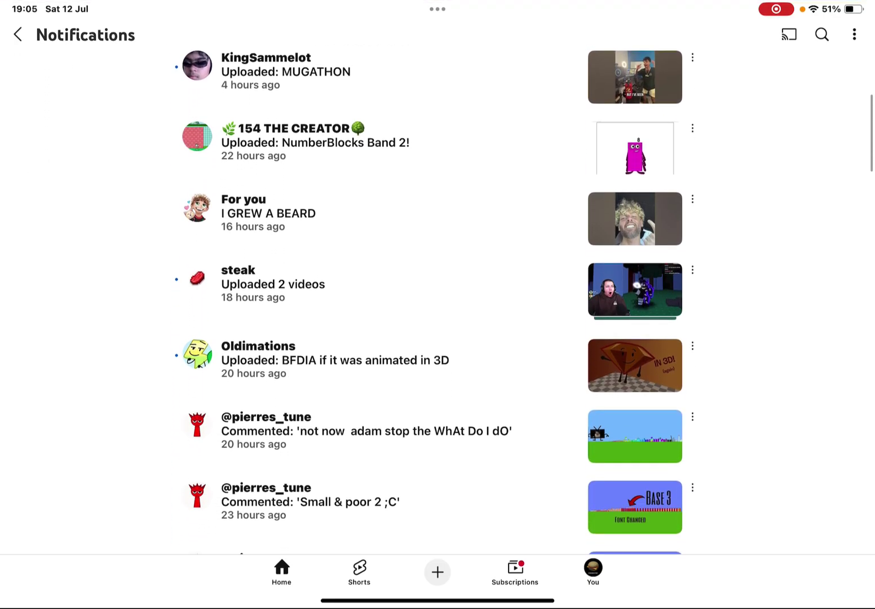
pyautogui.click(365, 430)
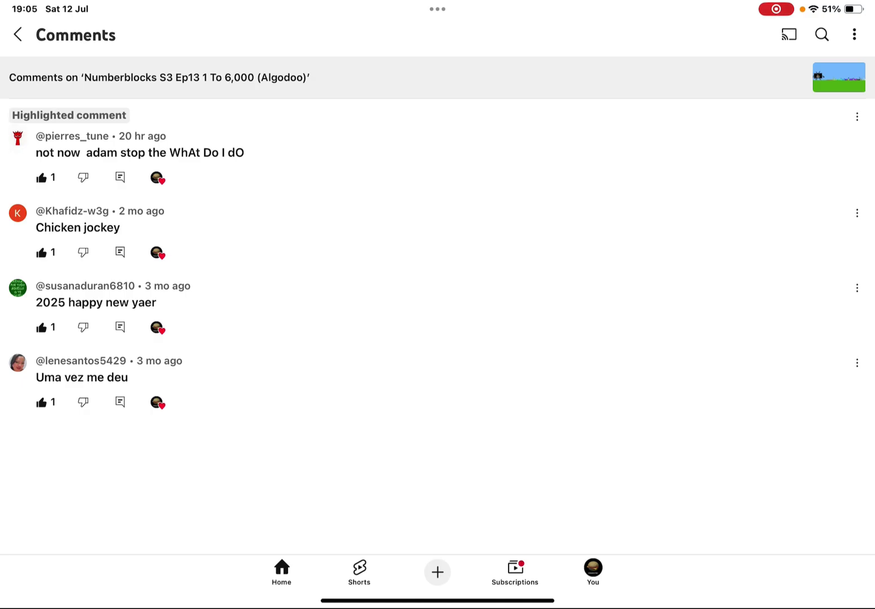
# View the commenter's channel card, then open doublec squared from subscriptions.
pyautogui.click(18, 138)
pyautogui.click(18, 137)
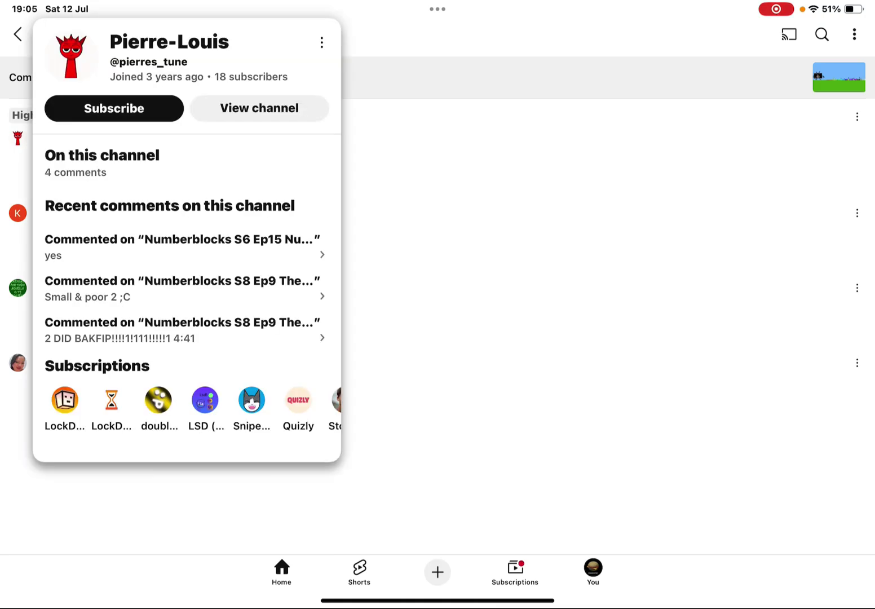
pyautogui.click(158, 401)
pyautogui.scroll(-1, 437, 472)
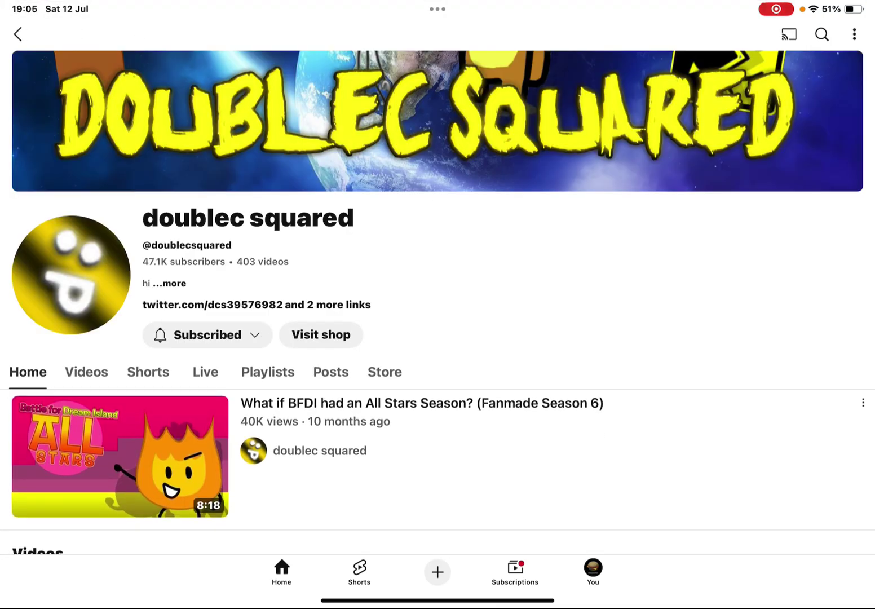
# Go back twice and open the uploader's own Gaming With Adam channel.
pyautogui.click(18, 34)
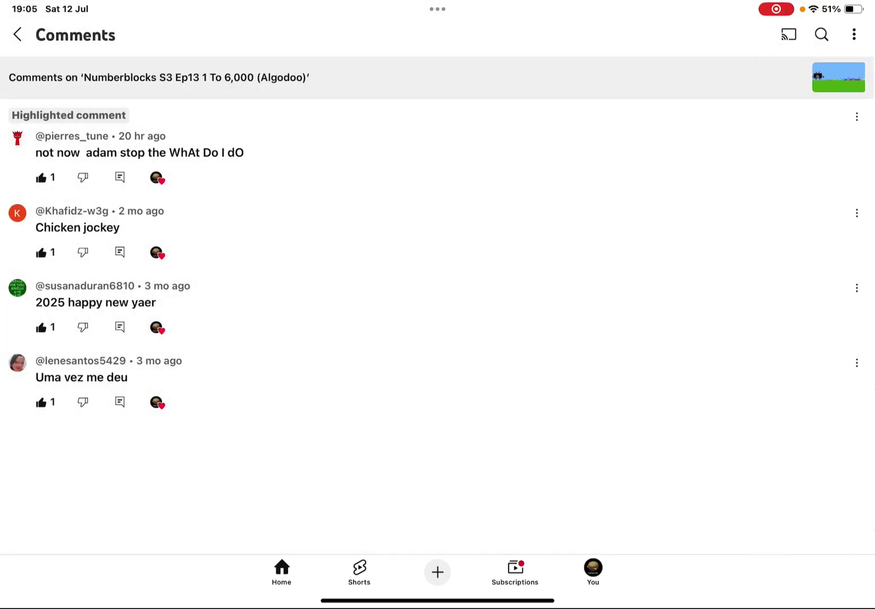
pyautogui.click(18, 34)
pyautogui.click(18, 34)
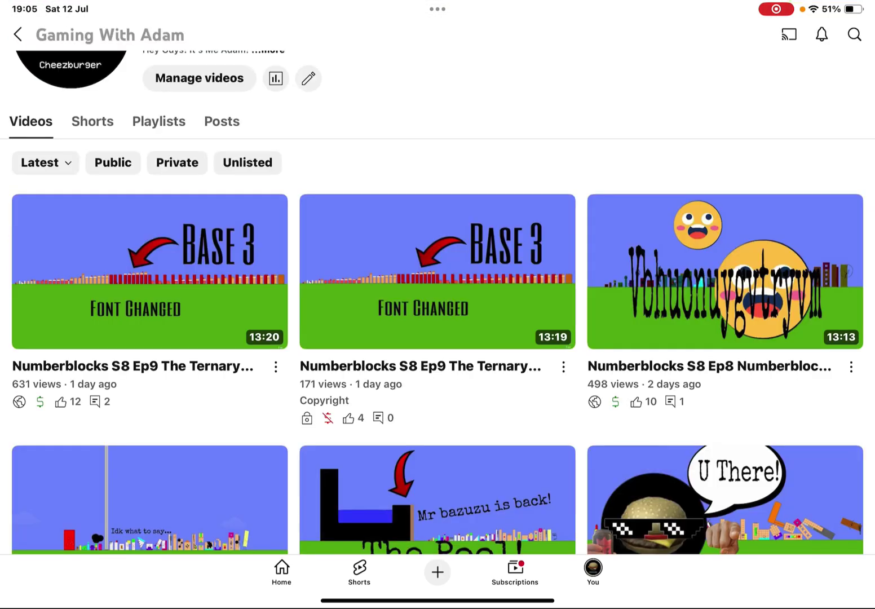
pyautogui.scroll(-5, 438, 362)
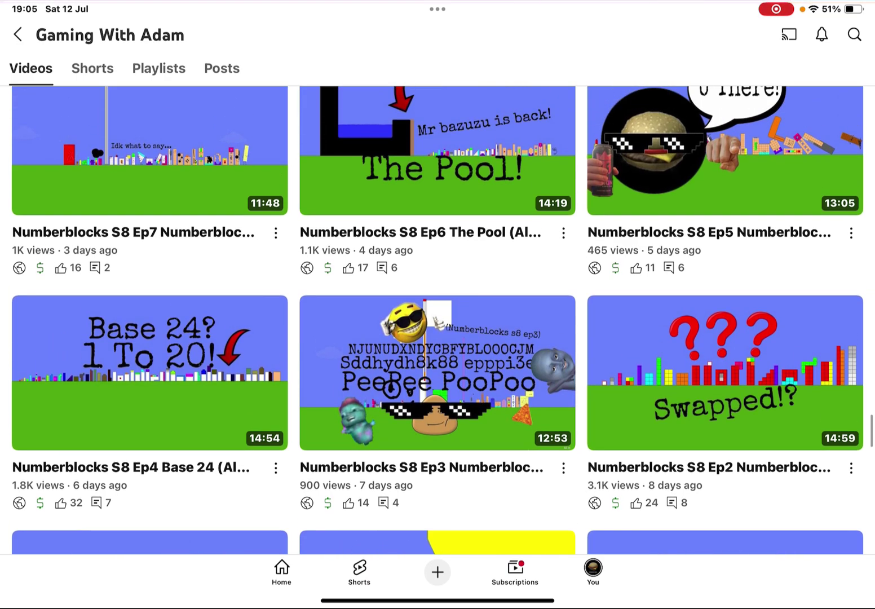
pyautogui.scroll(-2, 437, 322)
pyautogui.scroll(-5, 437, 321)
pyautogui.scroll(-5, 437, 322)
pyautogui.scroll(-3, 438, 322)
pyautogui.scroll(-2, 437, 321)
pyautogui.scroll(-3, 437, 321)
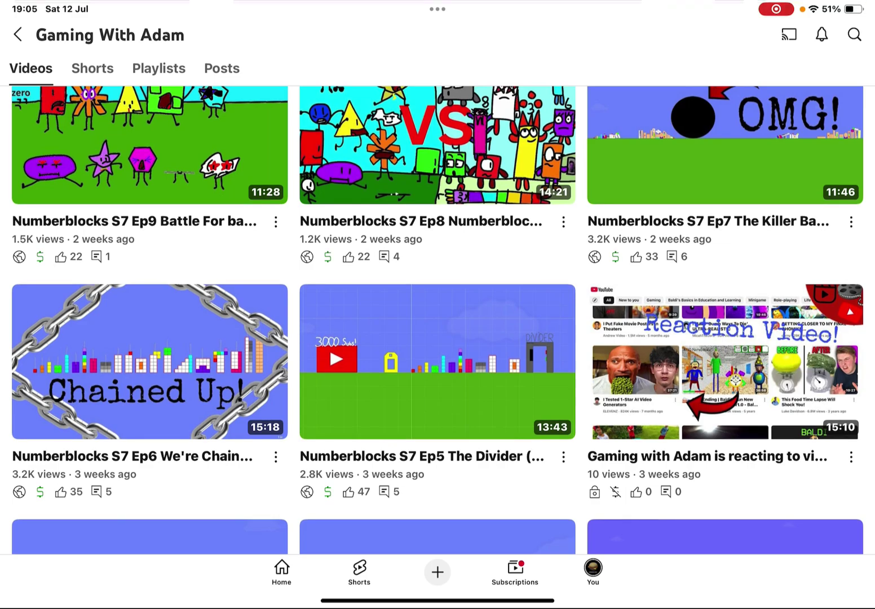
# Open Numberblocks S7 Ep5 The Divider and read replies to the 'No 11?' comment.
pyautogui.click(437, 361)
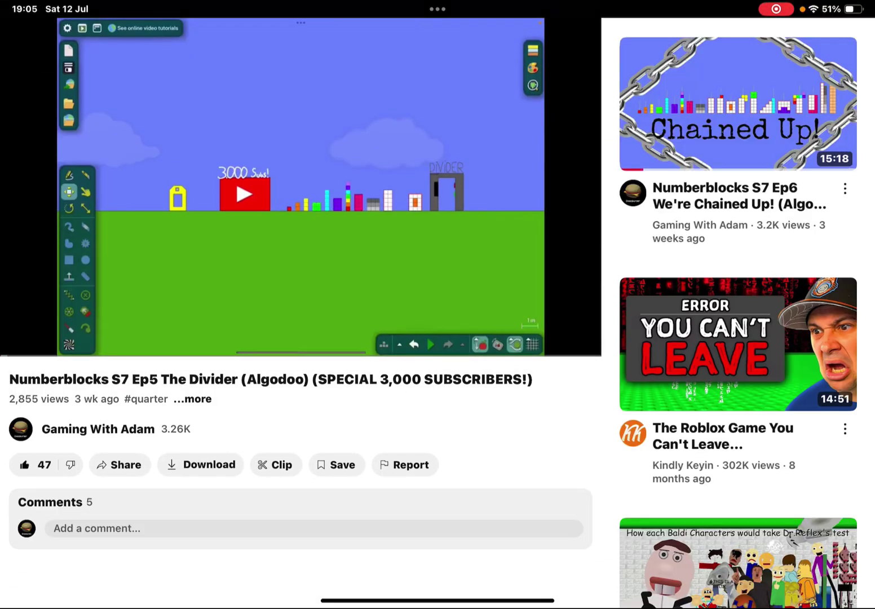
pyautogui.click(301, 503)
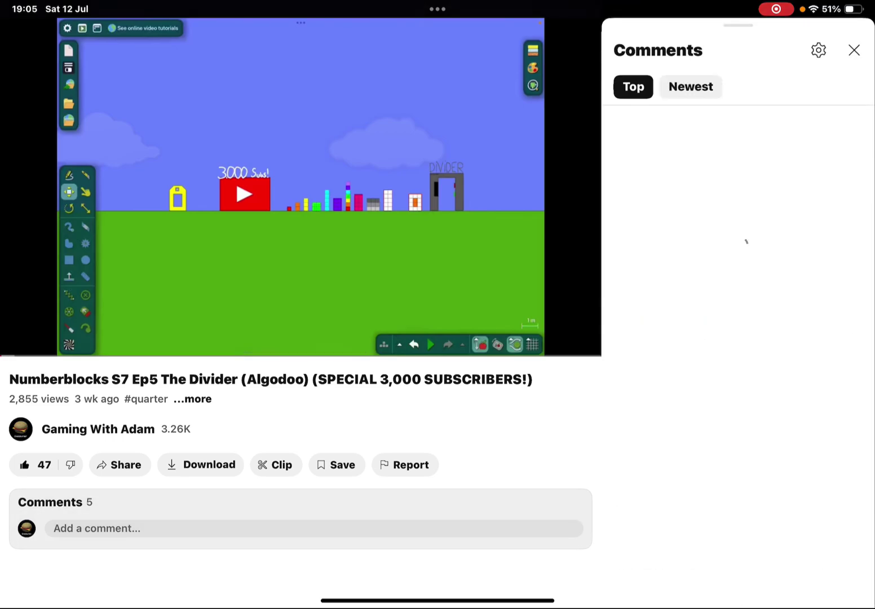
pyautogui.click(691, 273)
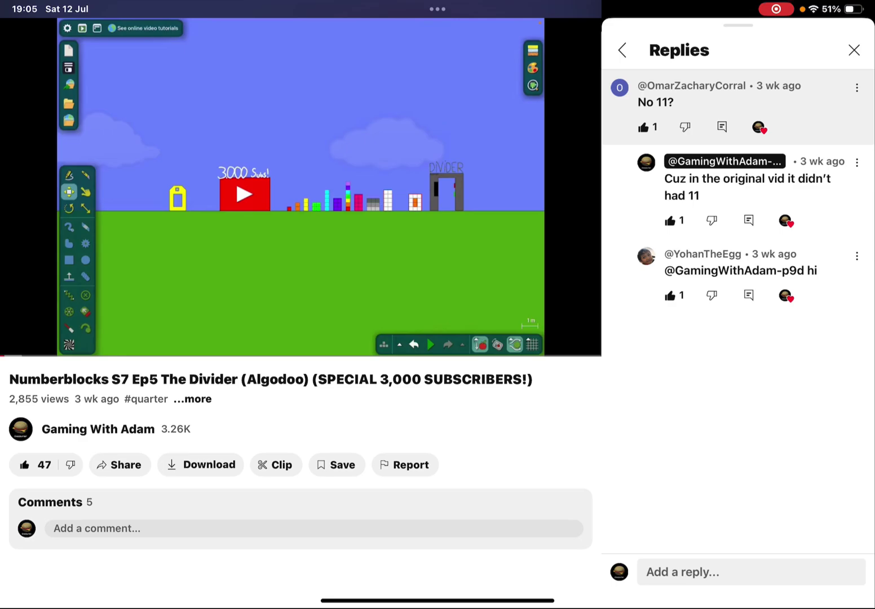
pyautogui.click(854, 50)
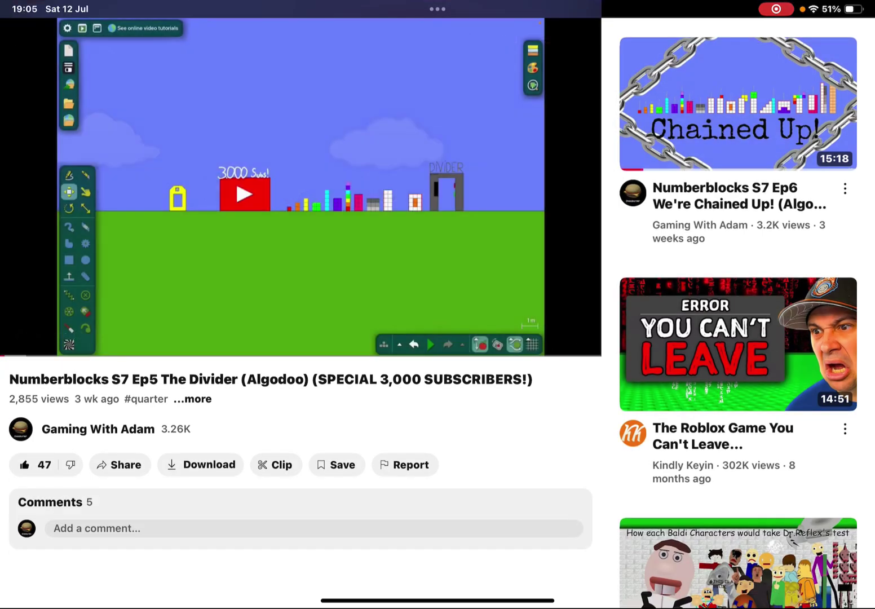
# Dismiss the player and show doublec squared's Videos listing.
pyautogui.moveTo(300, 170); pyautogui.dragTo(301, 445)
pyautogui.click(845, 363)
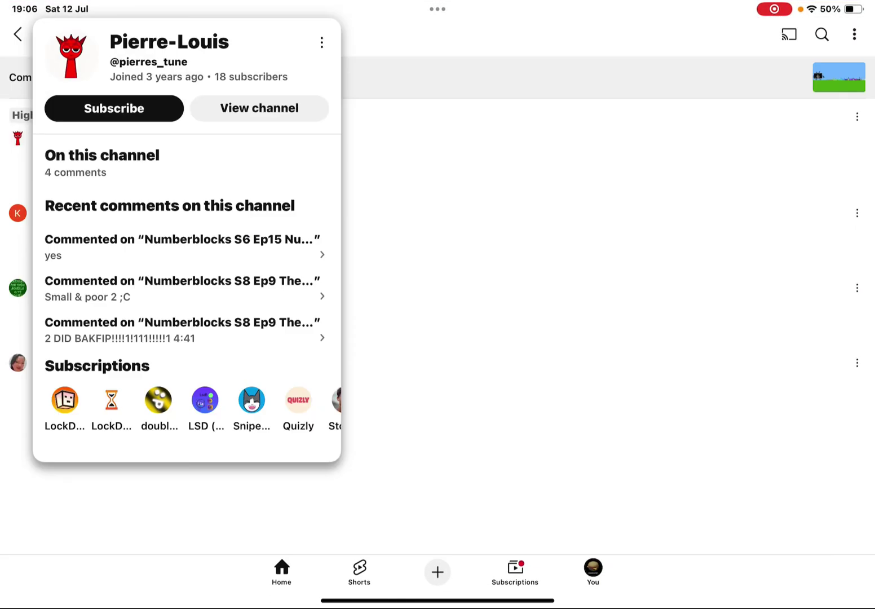
pyautogui.click(159, 401)
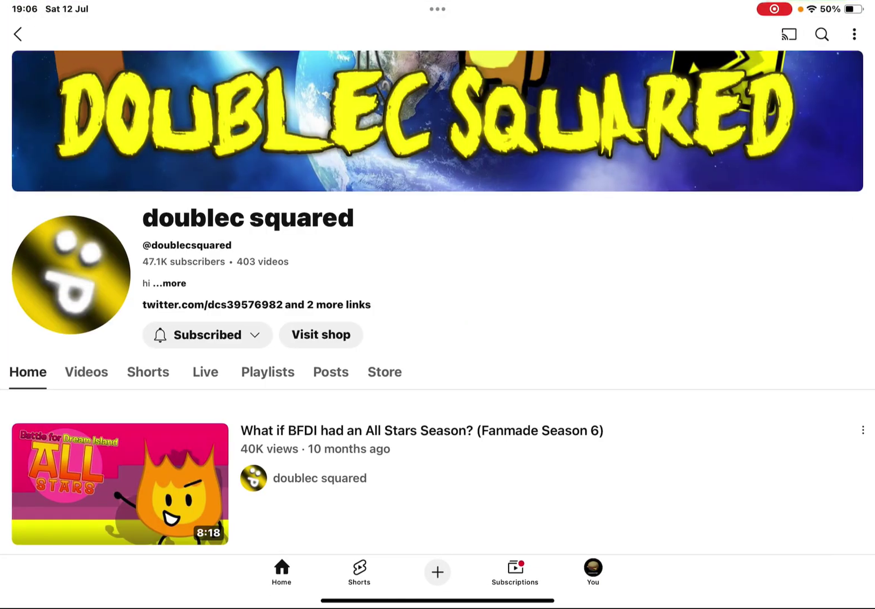
pyautogui.click(86, 372)
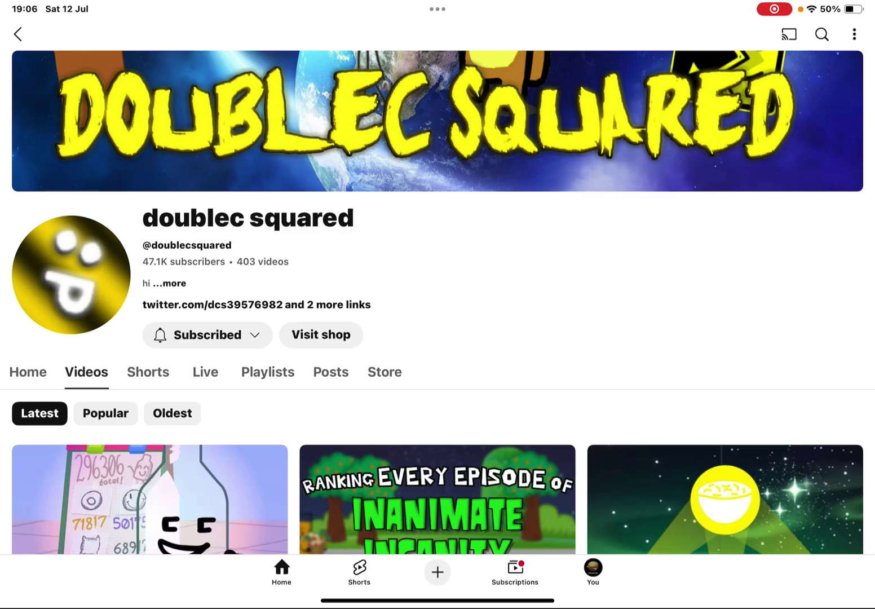
# Lift the outlined box, throw the teal block onto it, and pull the pink block off the red stack.
pyautogui.click(18, 33)
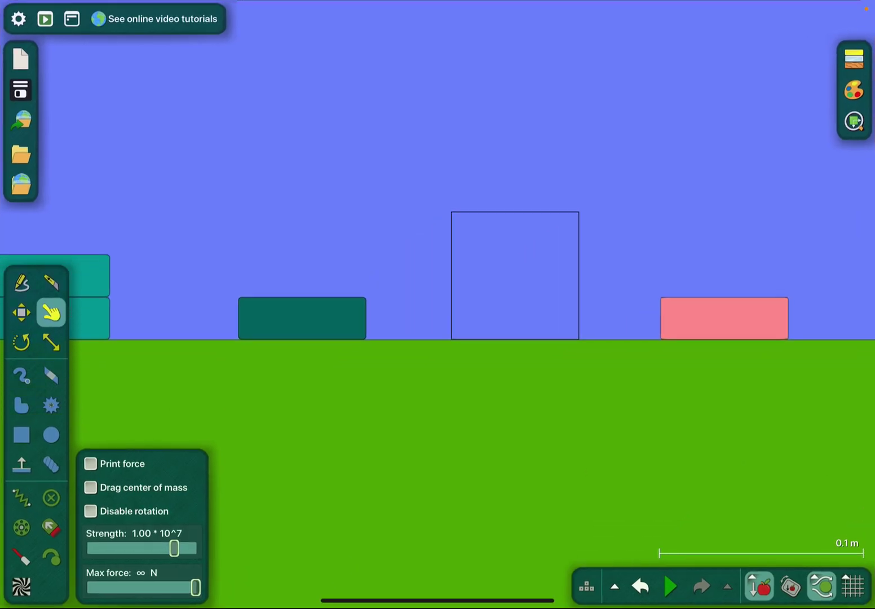
pyautogui.moveTo(513, 171); pyautogui.dragTo(468, 203)
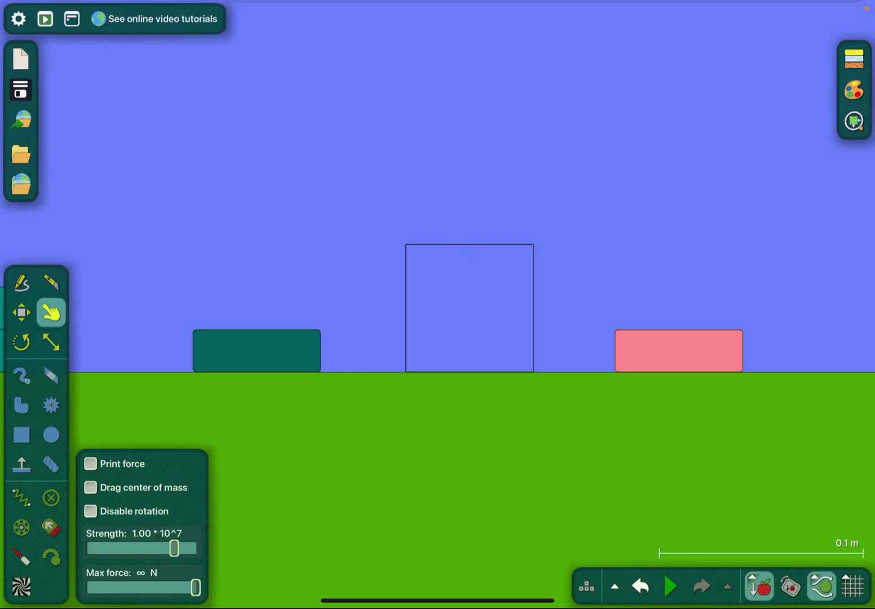
pyautogui.moveTo(472, 307)
pyautogui.mouseDown()
pyautogui.moveTo(504, 209)
pyautogui.moveTo(487, 144)
pyautogui.mouseUp()
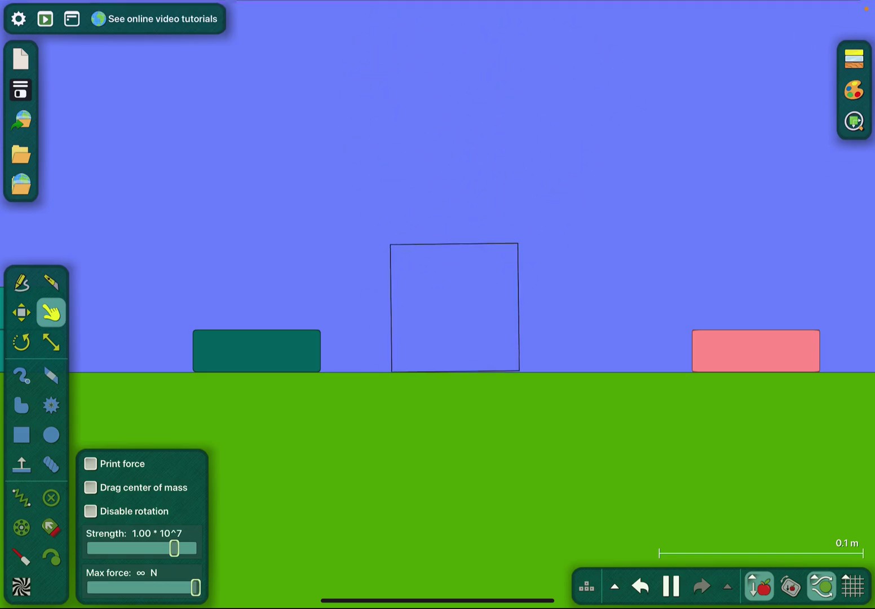
pyautogui.scroll(-2, 437, 304)
pyautogui.moveTo(440, 322); pyautogui.dragTo(585, 148)
pyautogui.scroll(2, 437, 305)
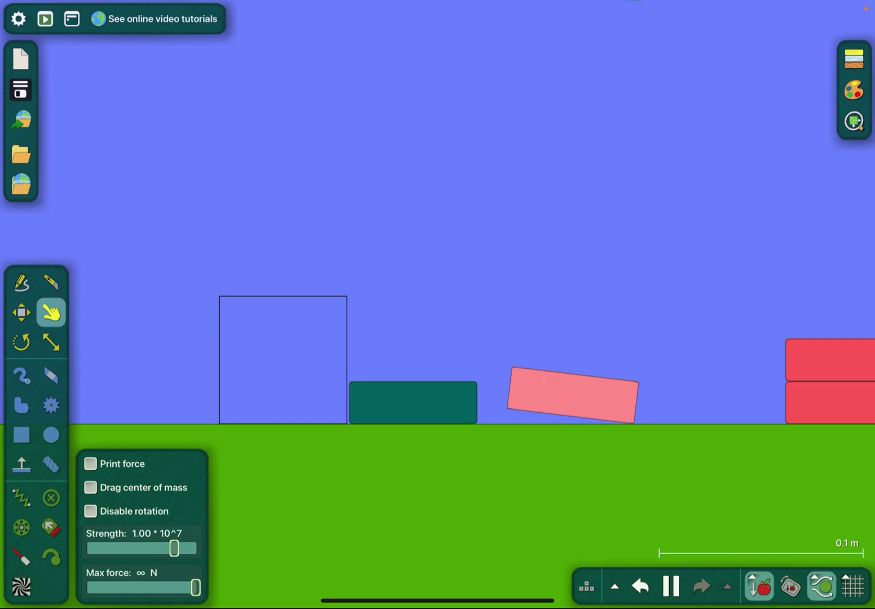
pyautogui.moveTo(543, 381)
pyautogui.mouseDown()
pyautogui.moveTo(629, 355)
pyautogui.moveTo(620, 384)
pyautogui.moveTo(738, 358)
pyautogui.mouseUp()
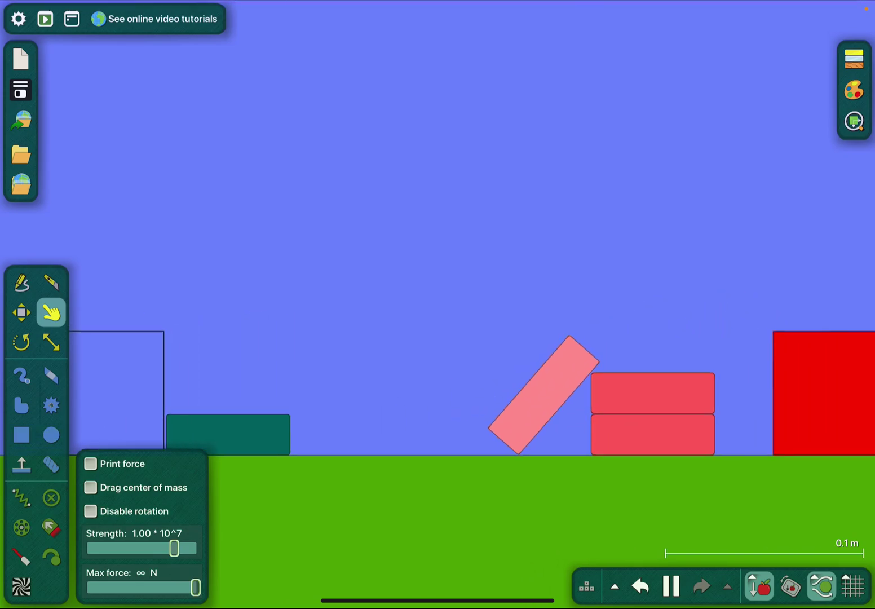
pyautogui.moveTo(546, 397); pyautogui.dragTo(486, 483)
pyautogui.scroll(-3, 438, 383)
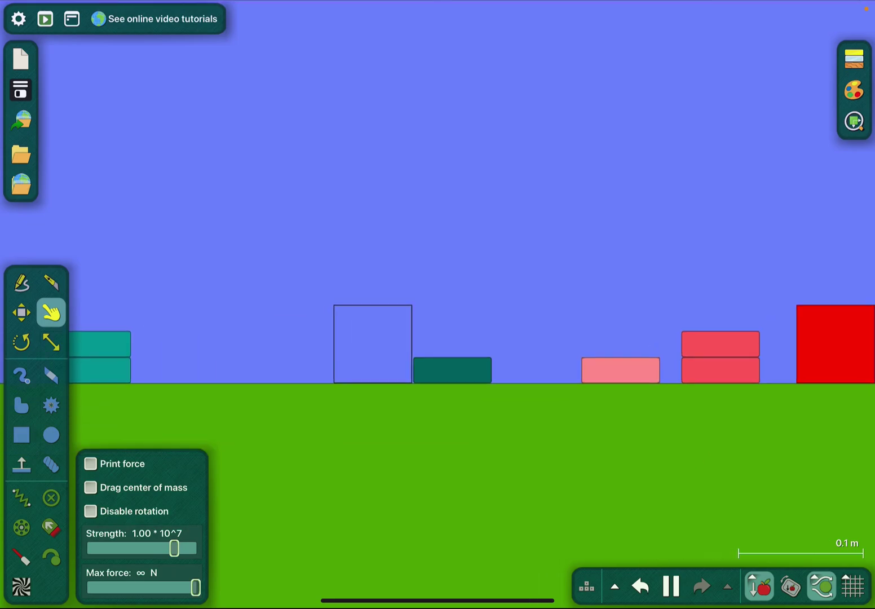
# Carry the teal double block to the right with Move, then tug it with Drag.
pyautogui.click(21, 311)
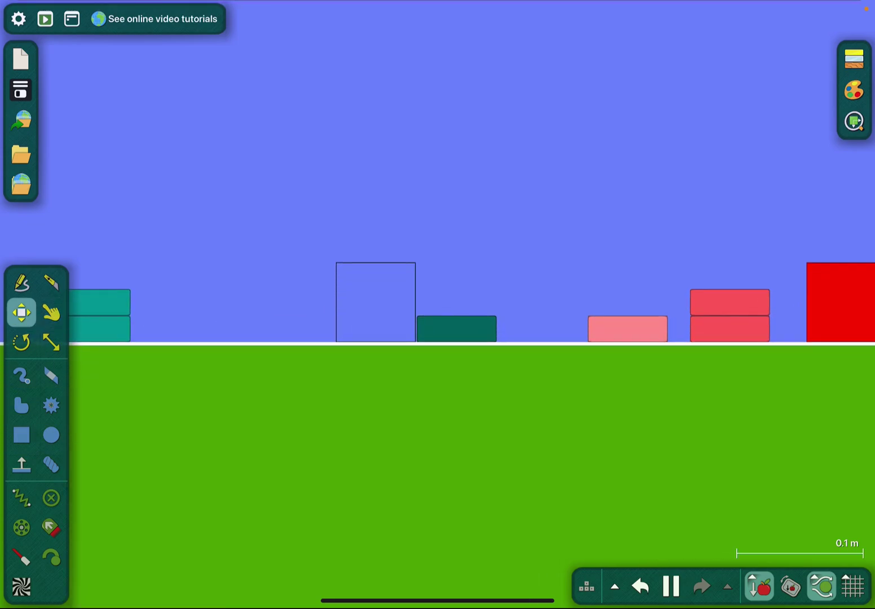
pyautogui.moveTo(98, 355)
pyautogui.mouseDown()
pyautogui.moveTo(578, 249)
pyautogui.moveTo(554, 352)
pyautogui.mouseUp()
pyautogui.scroll(3, 437, 343)
pyautogui.click(51, 312)
pyautogui.moveTo(410, 362); pyautogui.dragTo(417, 342)
# Lift the pink block onto the dark green block, pull it off, and swing the stacked pair.
pyautogui.moveTo(547, 351)
pyautogui.mouseDown()
pyautogui.moveTo(552, 272)
pyautogui.moveTo(288, 280)
pyautogui.mouseUp()
pyautogui.moveTo(103, 307); pyautogui.dragTo(217, 294)
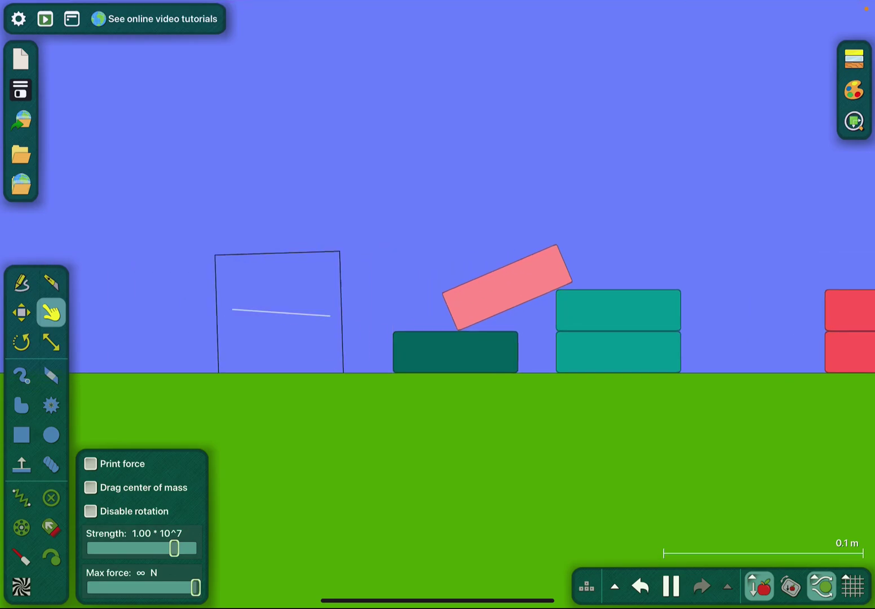
pyautogui.moveTo(520, 311)
pyautogui.mouseDown()
pyautogui.moveTo(231, 312)
pyautogui.moveTo(263, 288)
pyautogui.mouseUp()
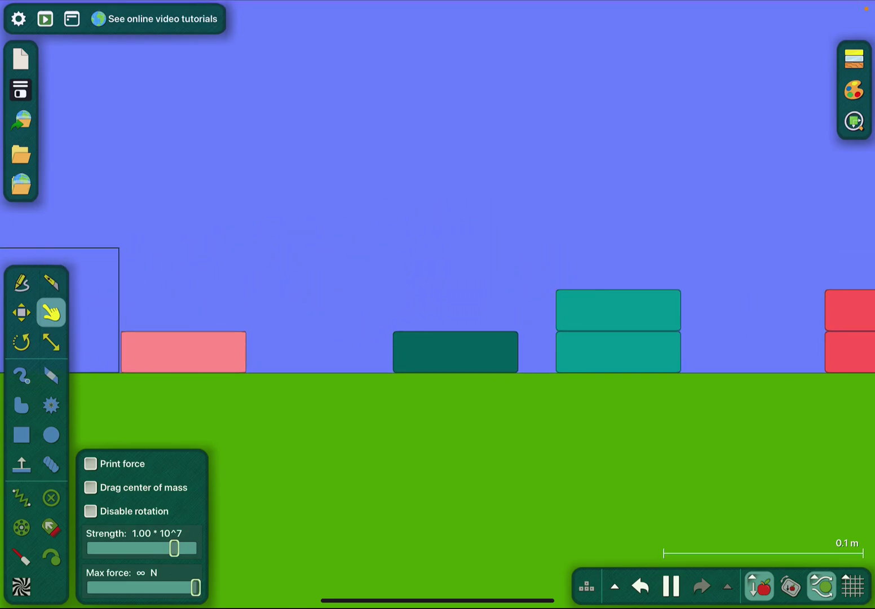
pyautogui.moveTo(546, 308); pyautogui.dragTo(273, 308)
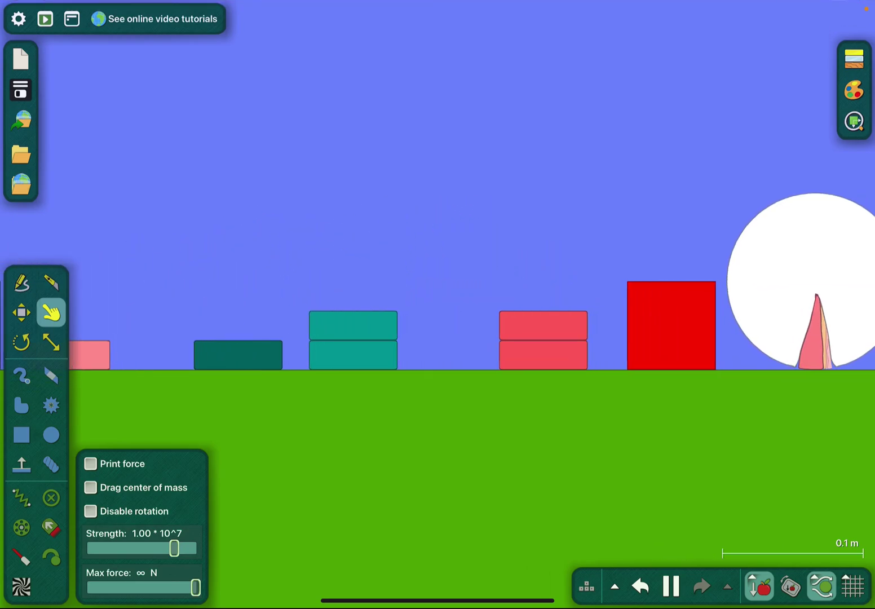
pyautogui.moveTo(543, 339); pyautogui.dragTo(558, 327)
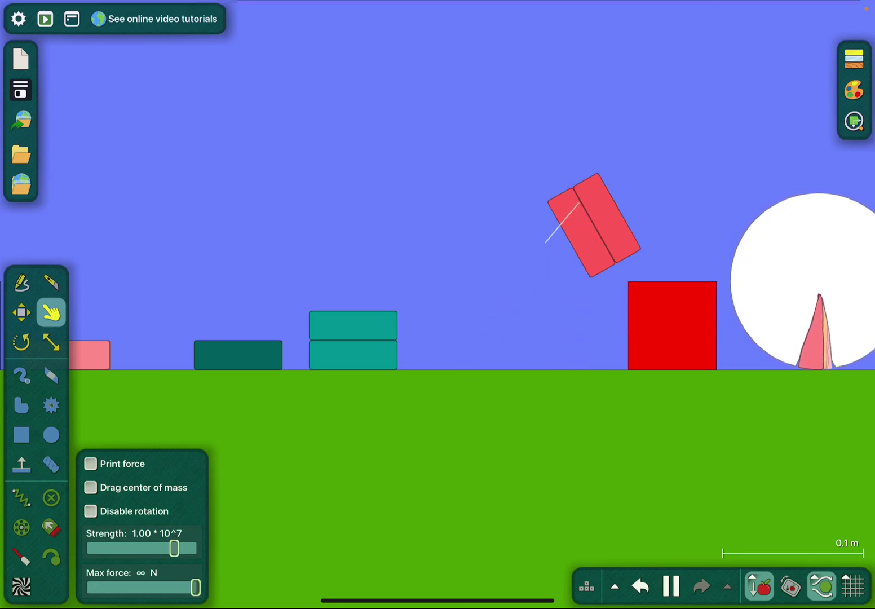
pyautogui.scroll(-2, 471, 281)
pyautogui.scroll(-2, 472, 281)
pyautogui.scroll(-2, 472, 314)
# With Move, shift the dark teal block left and lift the cyan and red blocks.
pyautogui.click(21, 312)
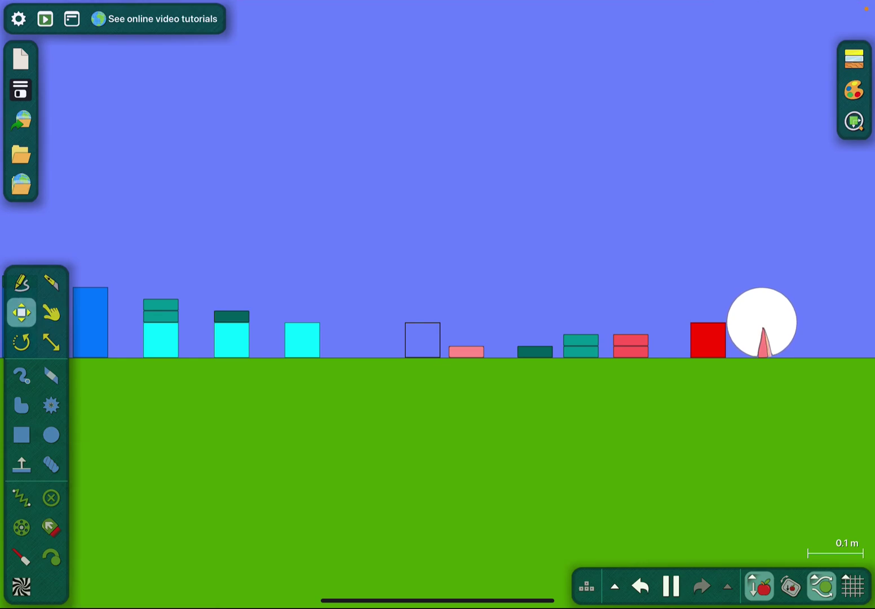
pyautogui.scroll(2, 745, 362)
pyautogui.scroll(2, 744, 362)
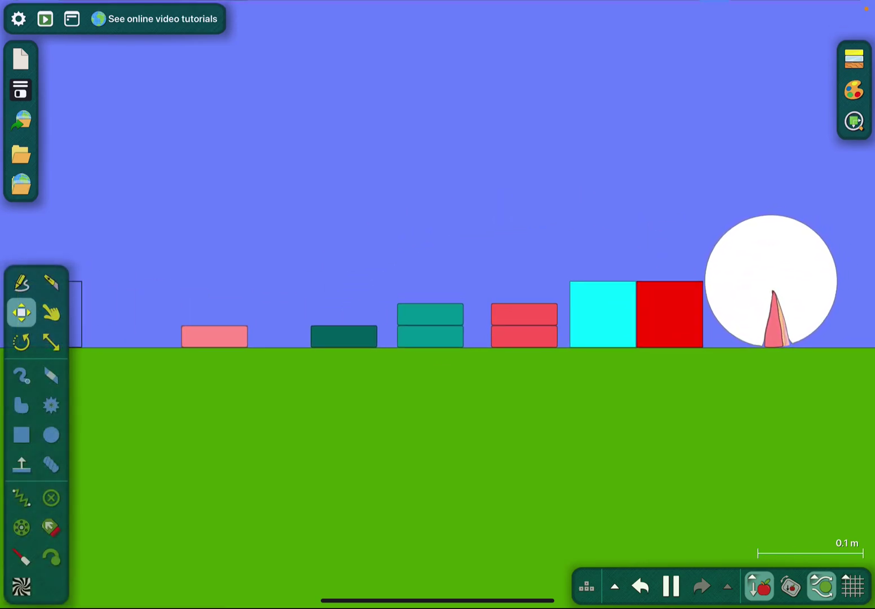
pyautogui.moveTo(343, 336); pyautogui.dragTo(127, 322)
pyautogui.moveTo(602, 314); pyautogui.dragTo(621, 215)
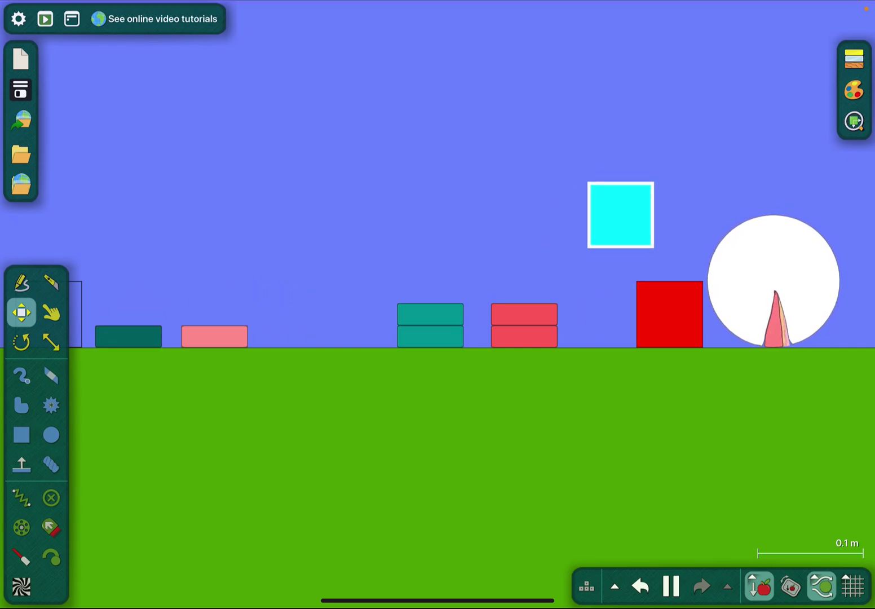
pyautogui.moveTo(667, 315)
pyautogui.mouseDown()
pyautogui.moveTo(643, 268)
pyautogui.moveTo(605, 285)
pyautogui.moveTo(631, 270)
pyautogui.mouseUp()
pyautogui.moveTo(541, 314)
pyautogui.mouseDown()
pyautogui.moveTo(565, 318)
pyautogui.moveTo(673, 285)
pyautogui.moveTo(614, 278)
pyautogui.moveTo(633, 208)
pyautogui.moveTo(589, 290)
pyautogui.moveTo(560, 263)
pyautogui.moveTo(536, 208)
pyautogui.mouseUp()
pyautogui.scroll(2, 530, 90)
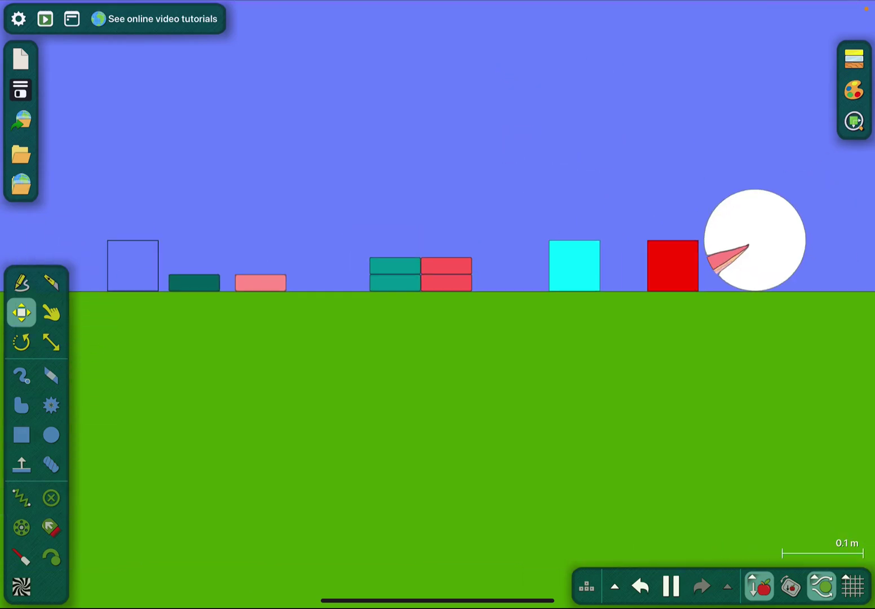
# With Drag, set the cyan block beside the red block and tilt the red block.
pyautogui.click(51, 311)
pyautogui.scroll(2, 375, 229)
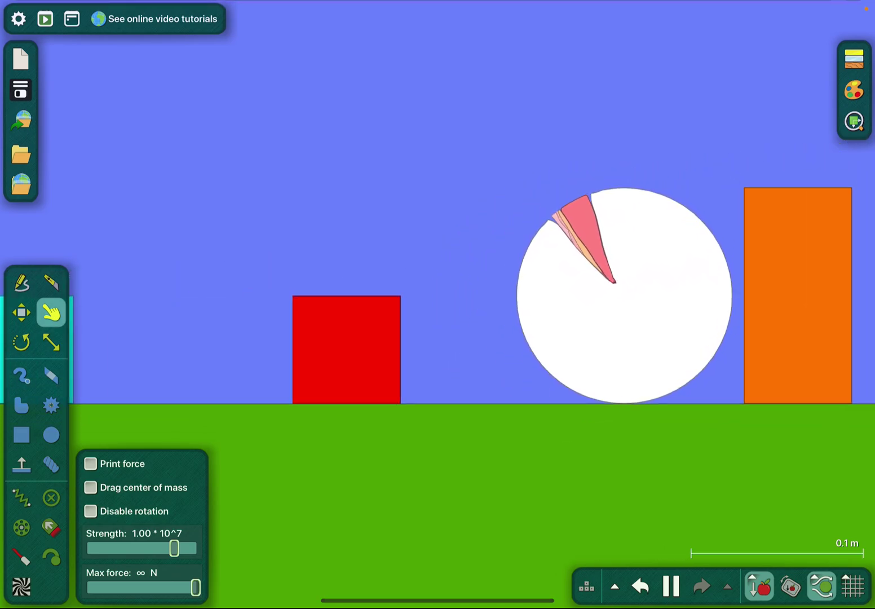
pyautogui.moveTo(164, 295); pyautogui.dragTo(340, 262)
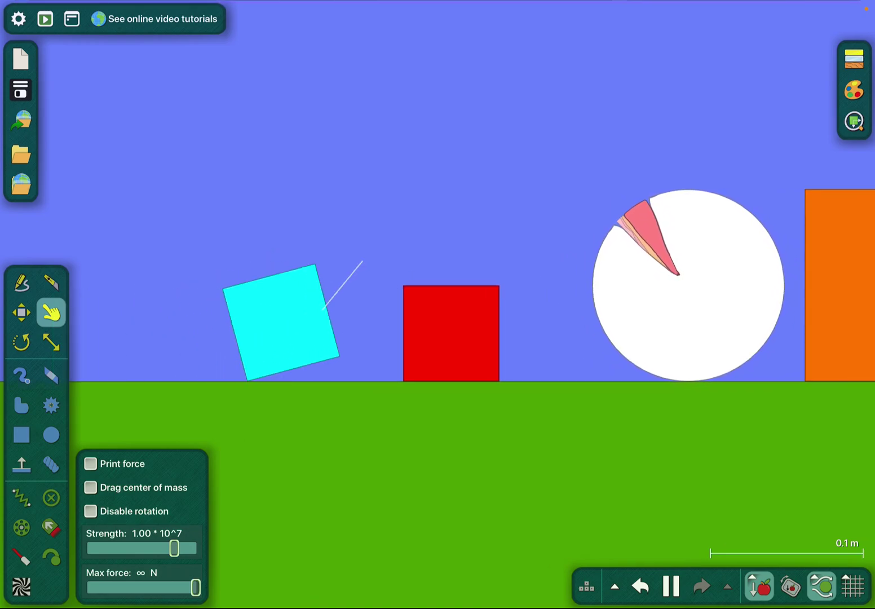
pyautogui.moveTo(328, 301); pyautogui.dragTo(444, 294)
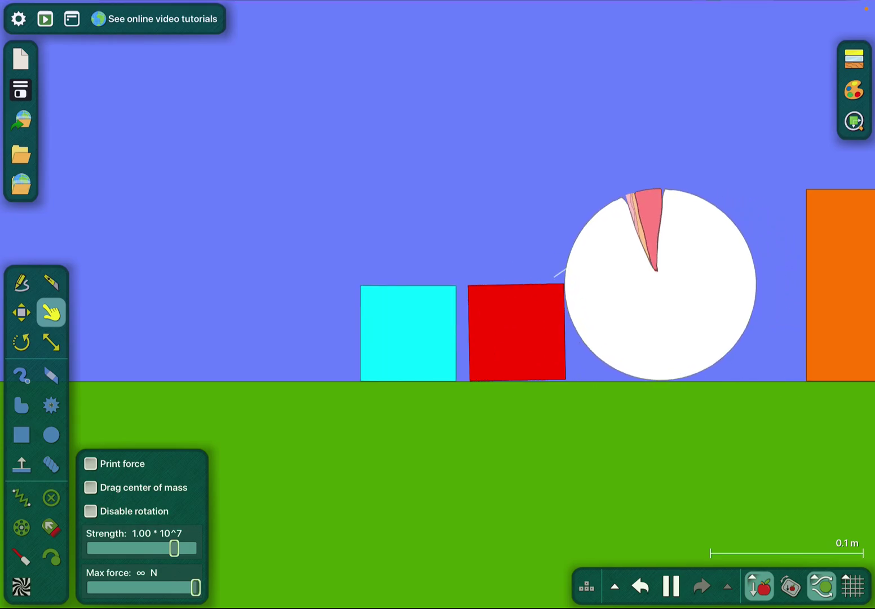
pyautogui.moveTo(509, 332); pyautogui.dragTo(530, 321)
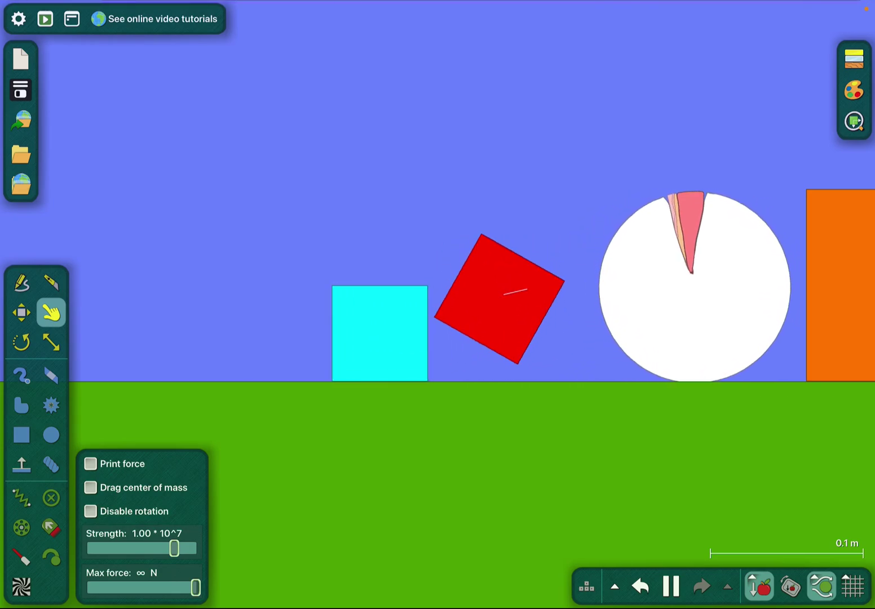
pyautogui.scroll(-5, 566, 256)
pyautogui.scroll(-3, 567, 256)
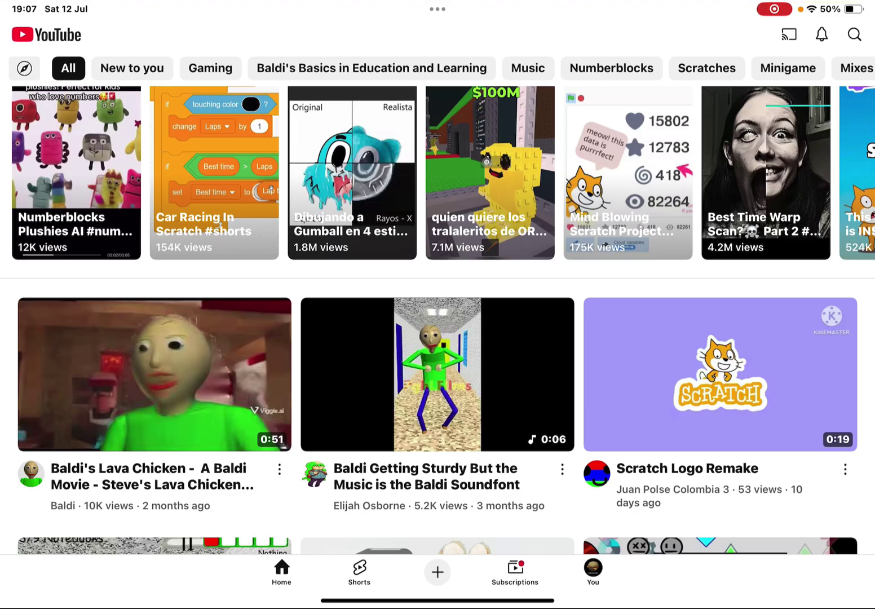
# Show the subscriptions feed with channels sorted A-Z.
pyautogui.click(593, 571)
pyautogui.click(514, 570)
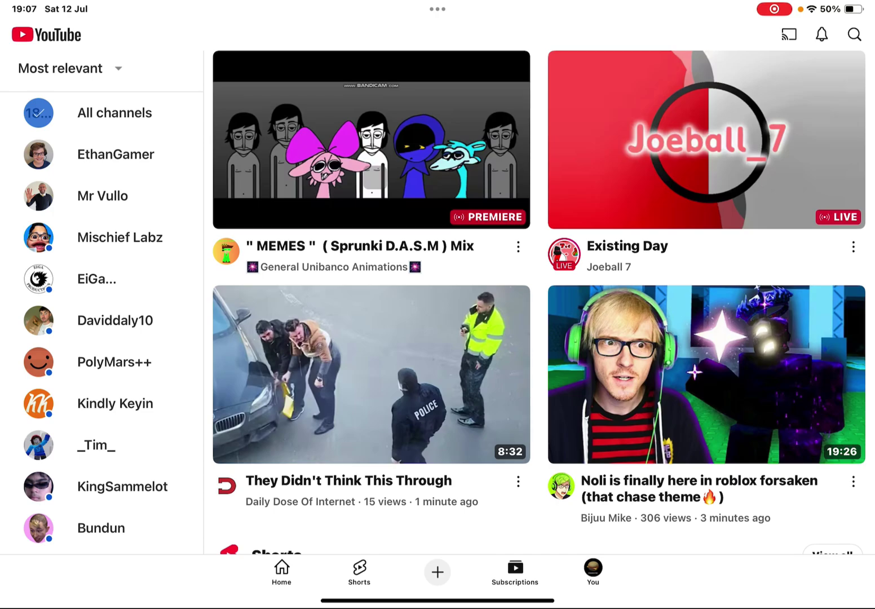
pyautogui.click(68, 68)
pyautogui.click(69, 67)
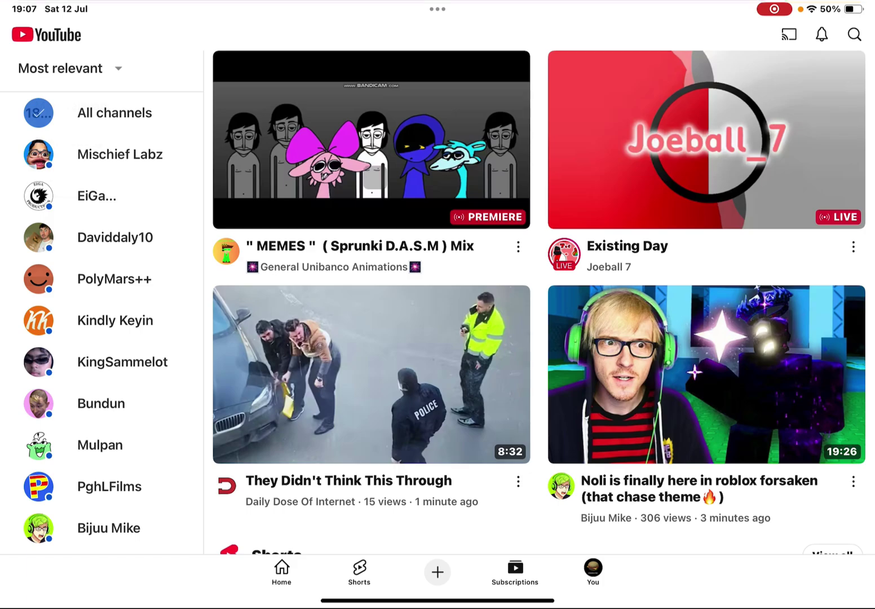
pyautogui.scroll(-1, 102, 301)
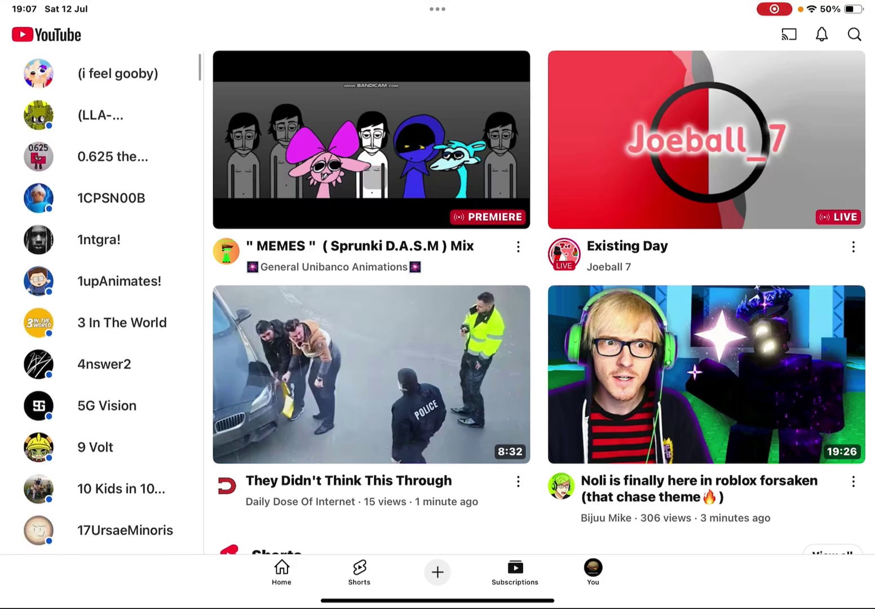
pyautogui.scroll(-3, 101, 300)
pyautogui.scroll(-3, 100, 301)
pyautogui.scroll(-4, 101, 301)
pyautogui.scroll(-5, 101, 301)
pyautogui.scroll(-5, 102, 301)
pyautogui.scroll(-5, 101, 300)
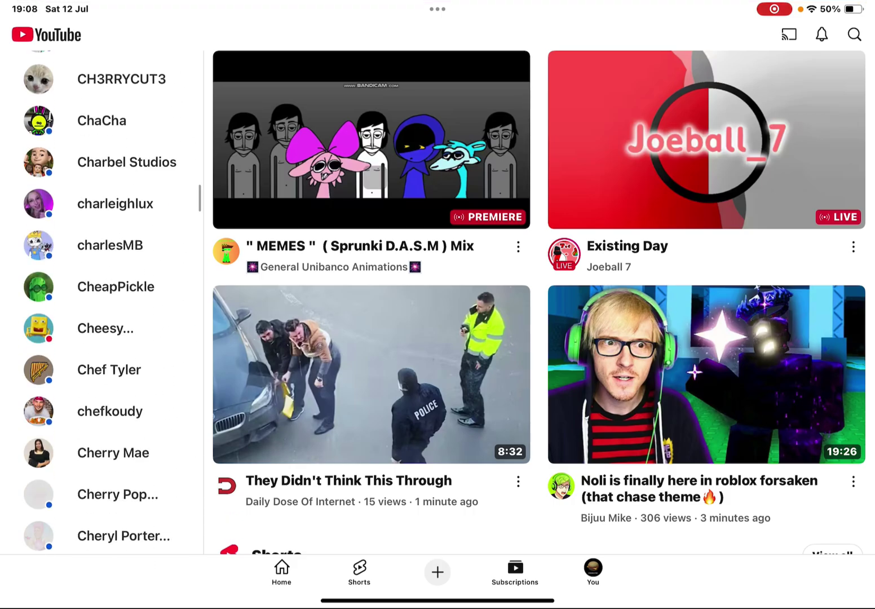
pyautogui.scroll(-10, 101, 301)
pyautogui.scroll(-5, 101, 301)
pyautogui.scroll(-5, 101, 300)
pyautogui.scroll(-5, 101, 301)
pyautogui.scroll(-5, 101, 301)
pyautogui.scroll(-5, 102, 301)
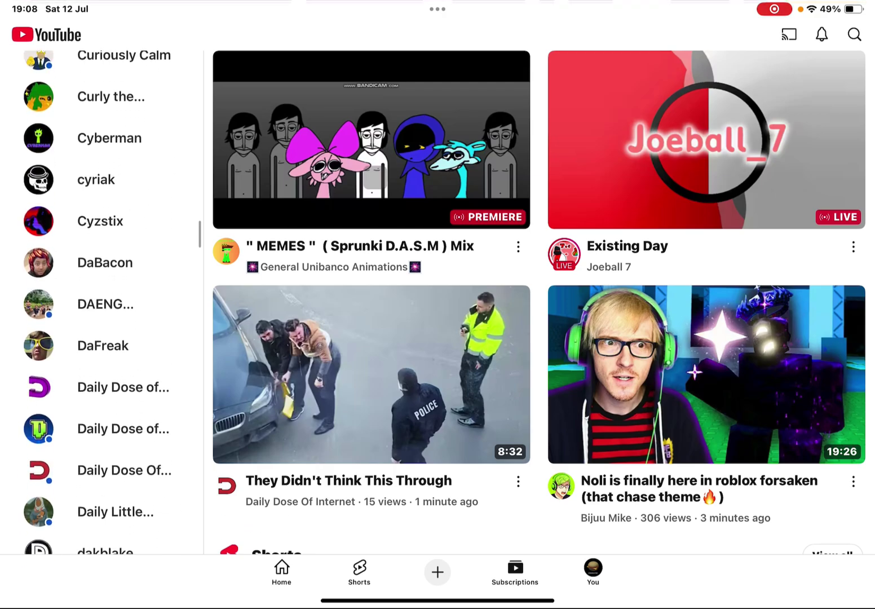
pyautogui.scroll(-5, 101, 300)
pyautogui.scroll(-5, 101, 300)
pyautogui.scroll(-5, 101, 300)
pyautogui.scroll(-5, 102, 301)
pyautogui.scroll(-5, 101, 300)
pyautogui.scroll(-5, 101, 300)
pyautogui.scroll(-5, 101, 300)
pyautogui.scroll(-3, 100, 301)
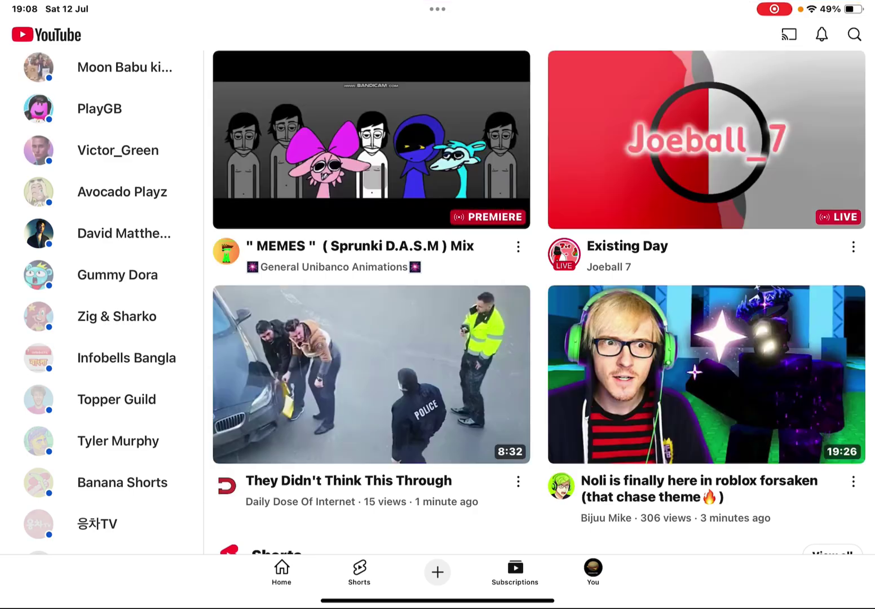
# Browse the don naranjo channel, then open doublec squared's feed and preview its first Short.
pyautogui.click(113, 232)
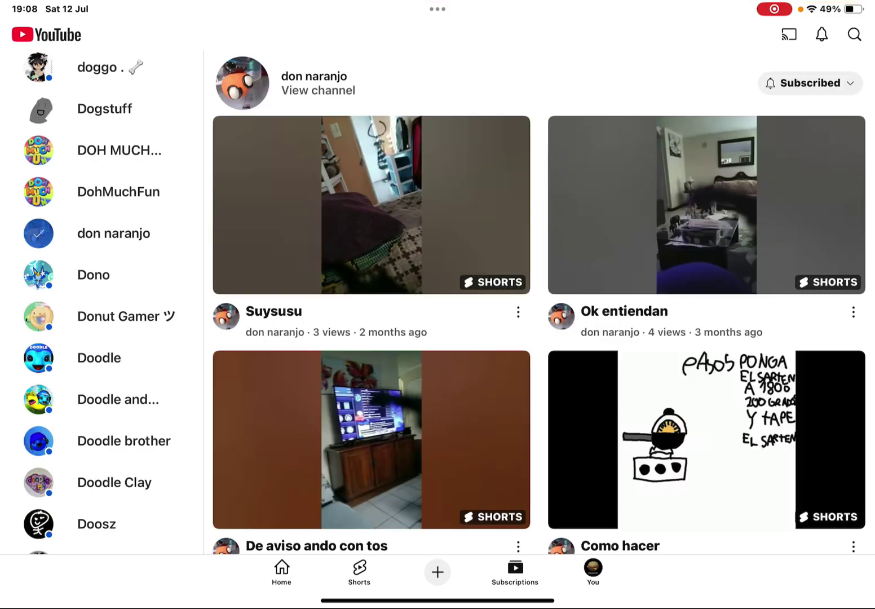
pyautogui.click(318, 90)
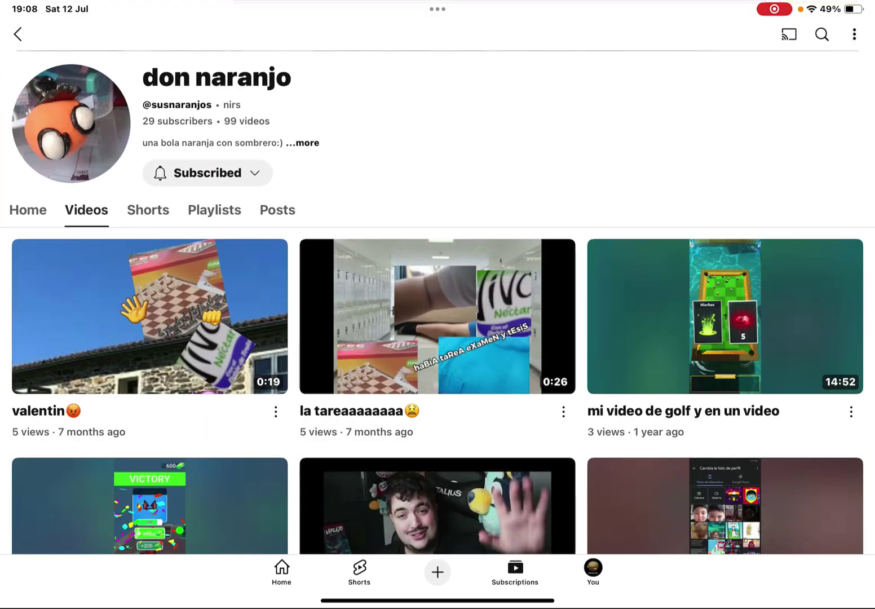
pyautogui.click(18, 34)
pyautogui.scroll(-5, 103, 307)
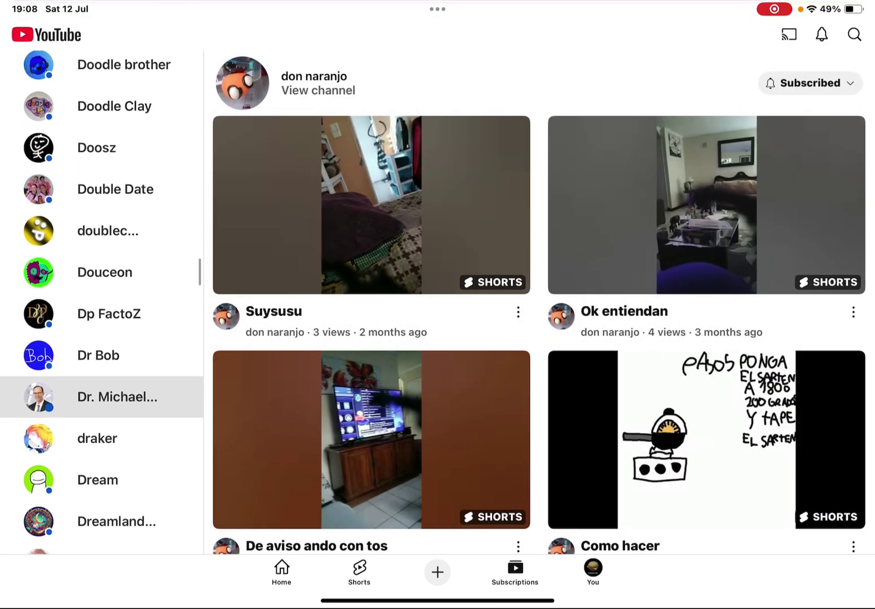
pyautogui.click(107, 230)
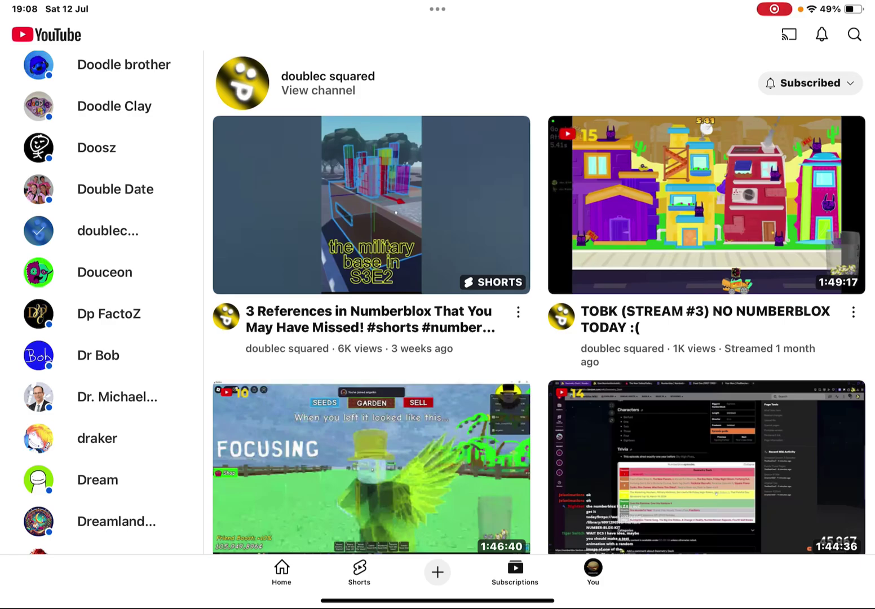
pyautogui.click(371, 205)
pyautogui.click(20, 37)
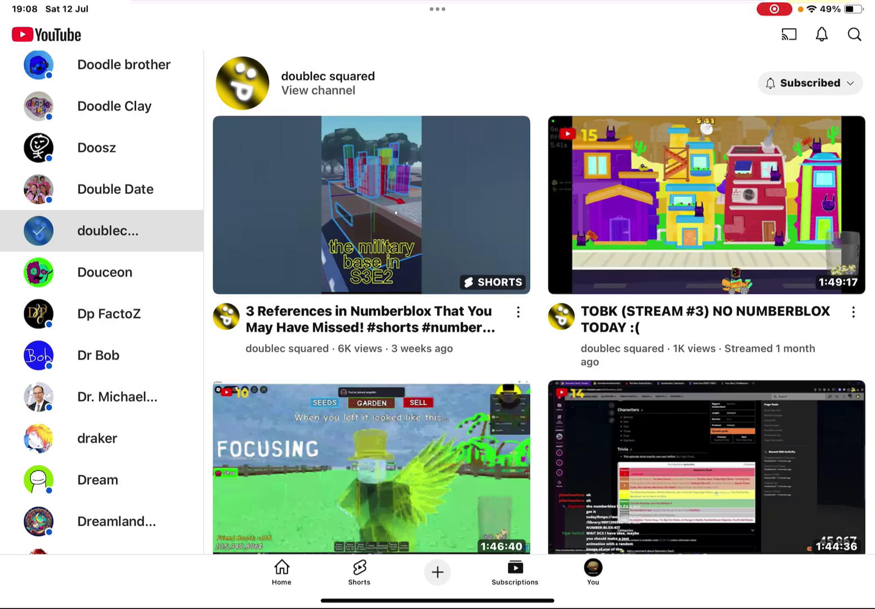
# Search 'doublec squared divided times' and open Numberblox Shorts - Fractions.
pyautogui.click(854, 33)
pyautogui.write('Doublec')
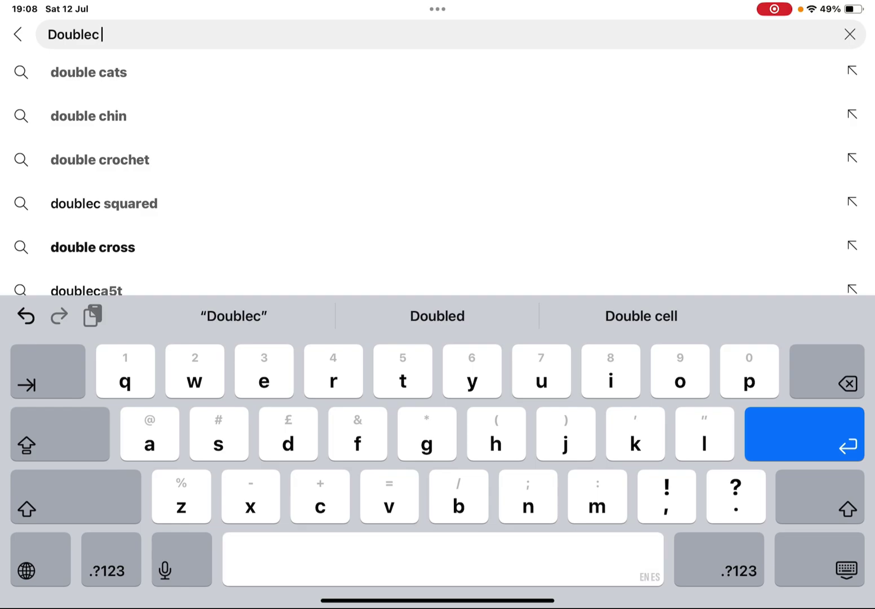
pyautogui.write(' sq')
pyautogui.click(852, 71)
pyautogui.write('div')
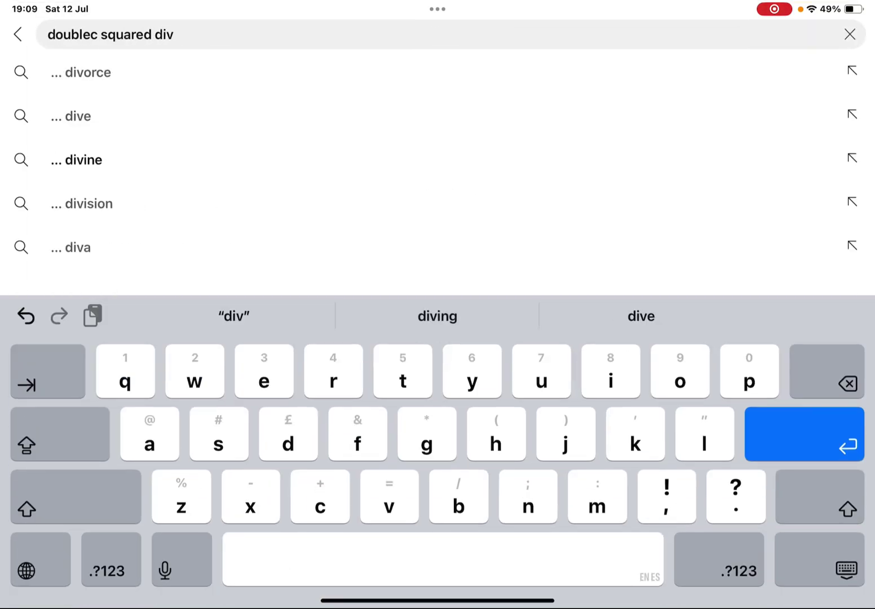
pyautogui.write('ided times')
pyautogui.press('Return')
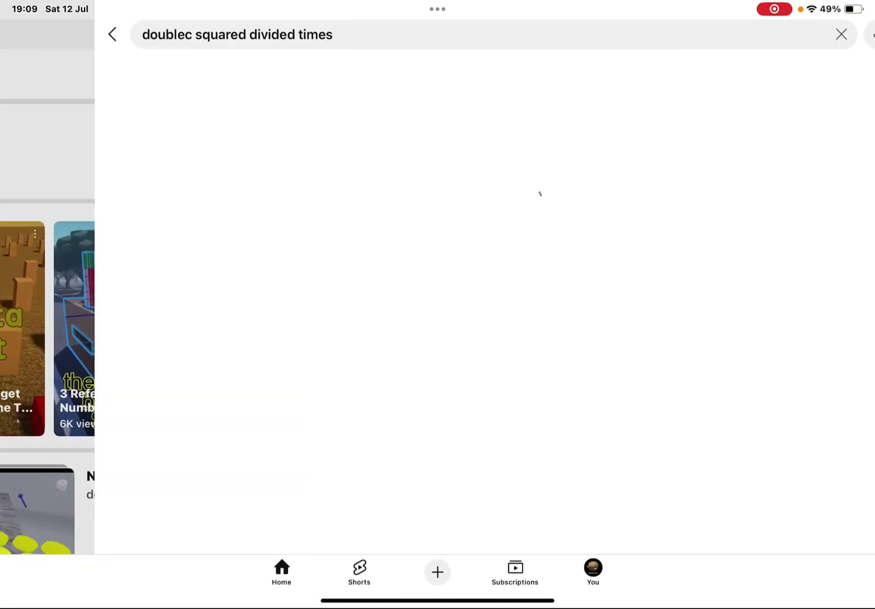
pyautogui.scroll(-5, 437, 308)
pyautogui.scroll(-10, 437, 308)
pyautogui.scroll(-10, 438, 308)
pyautogui.scroll(-10, 438, 307)
pyautogui.scroll(-5, 437, 308)
pyautogui.click(160, 182)
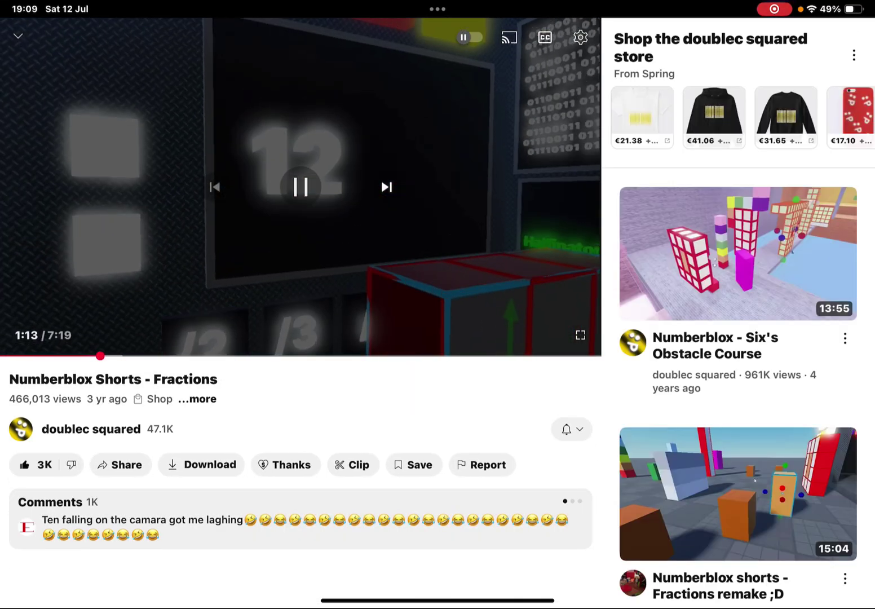
# Watch the video fullscreen, pause it, then shrink it to a miniplayer and expand it again.
pyautogui.click(580, 334)
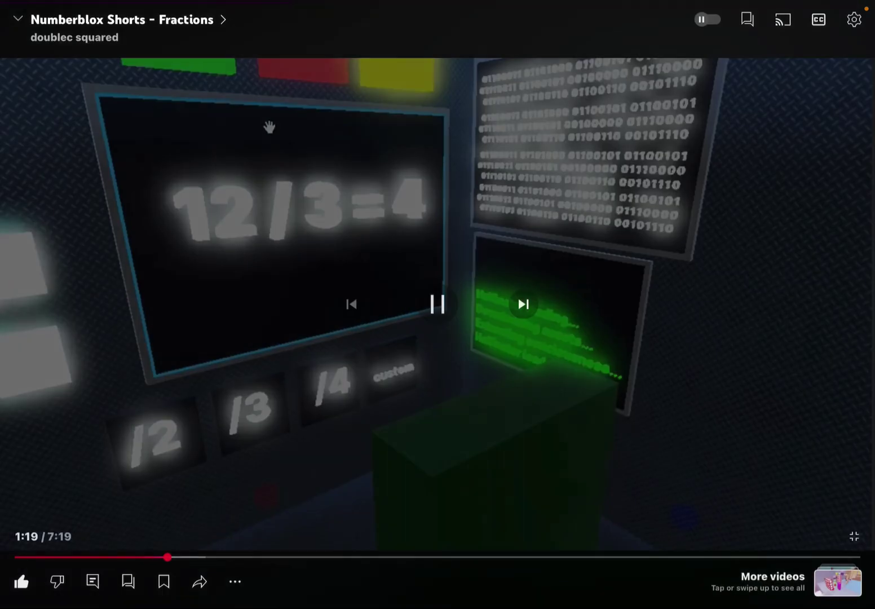
pyautogui.click(437, 304)
pyautogui.click(854, 536)
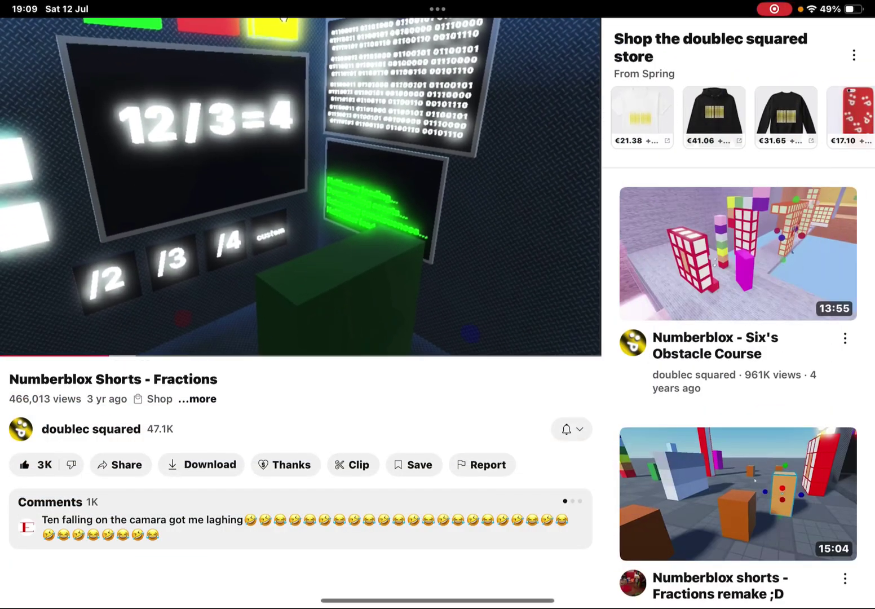
pyautogui.moveTo(301, 185); pyautogui.dragTo(683, 445)
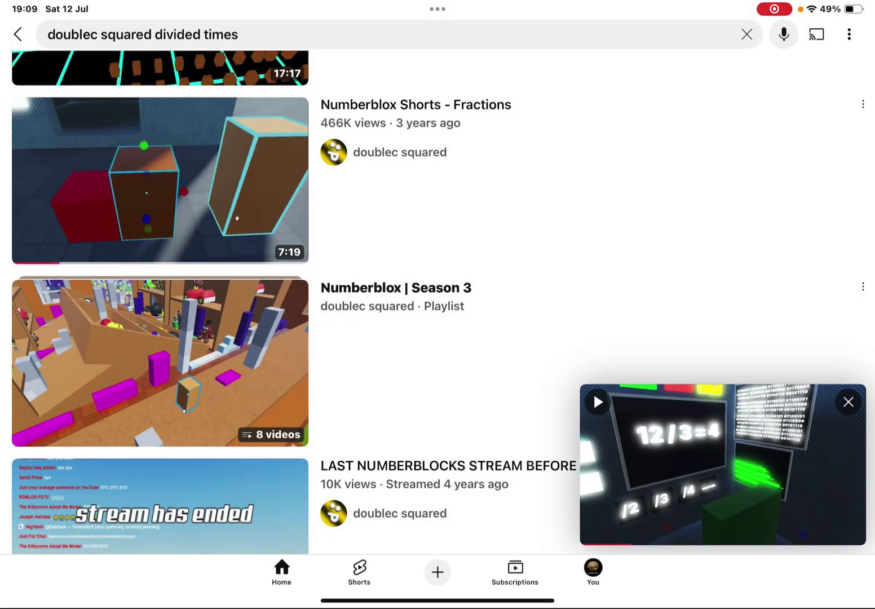
pyautogui.click(683, 465)
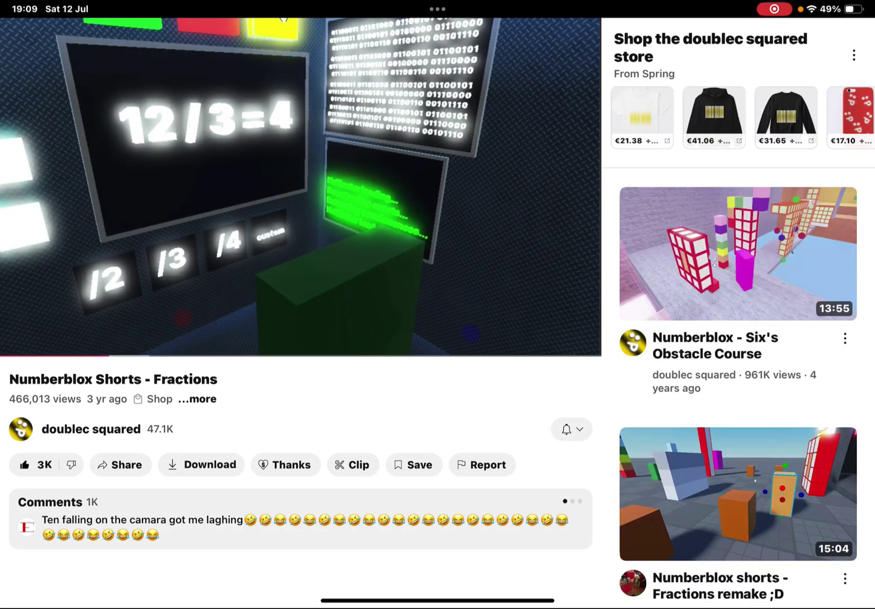
# Return to fullscreen, skip ahead to 2:40, then dismiss the miniplayer and go Home.
pyautogui.click(215, 188)
pyautogui.click(580, 336)
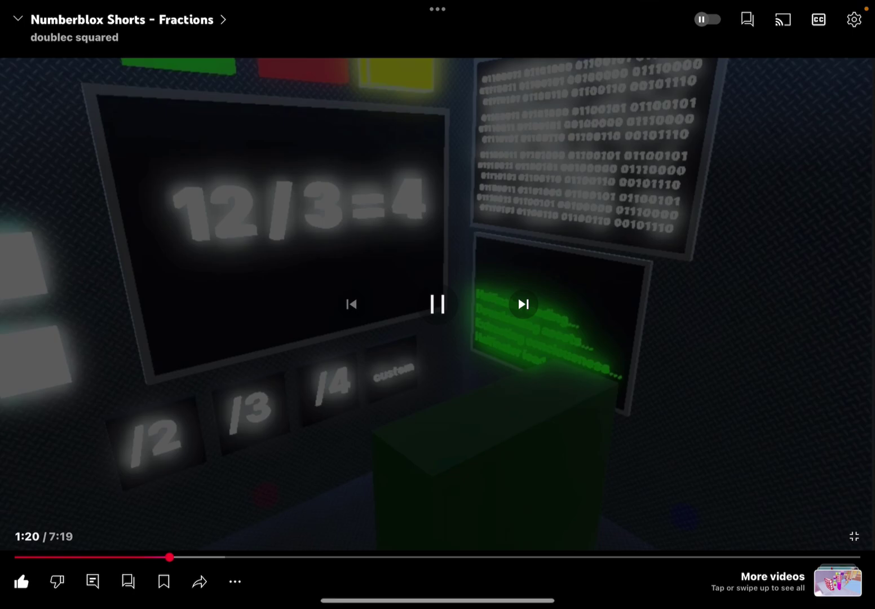
pyautogui.moveTo(169, 557); pyautogui.dragTo(321, 557)
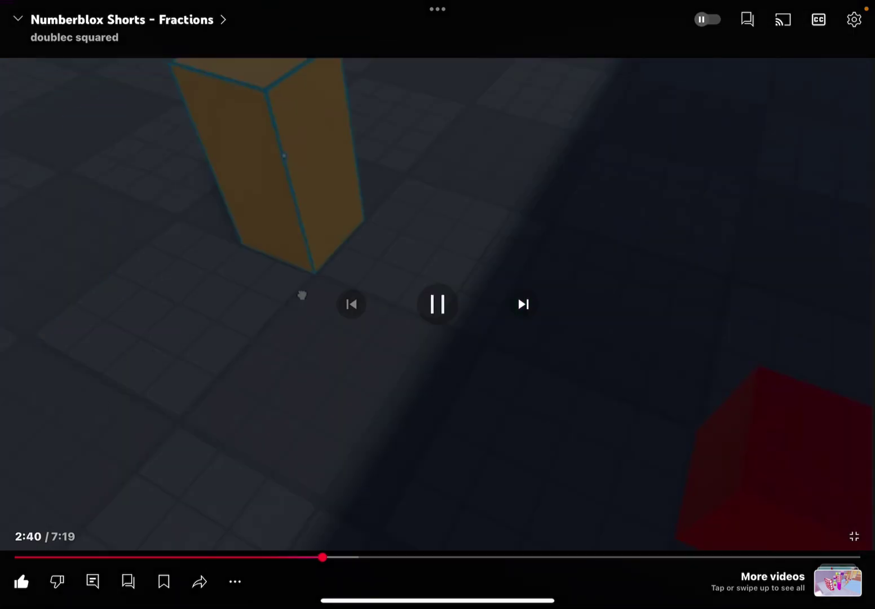
pyautogui.scroll(5, 341, 273)
pyautogui.scroll(5, 388, 233)
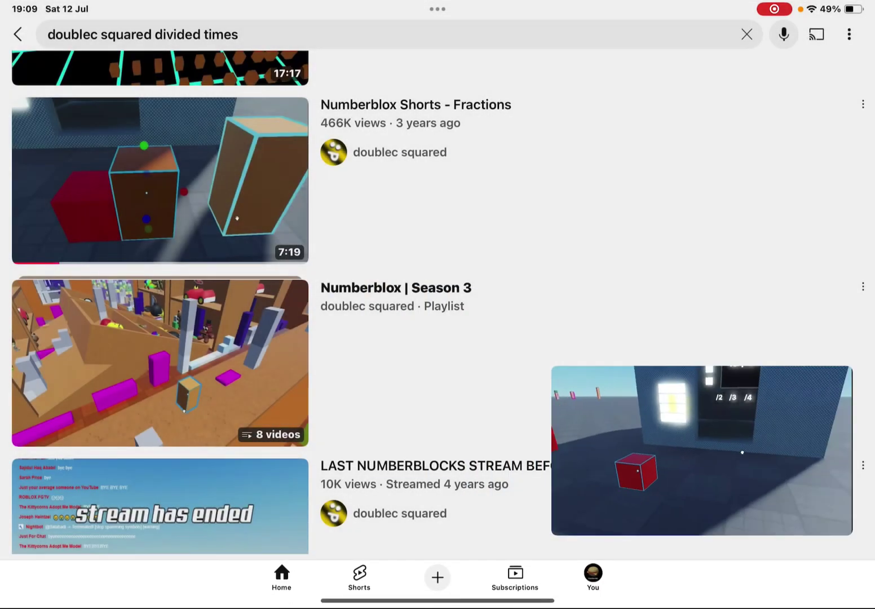
pyautogui.moveTo(705, 453); pyautogui.dragTo(705, 548)
pyautogui.click(18, 34)
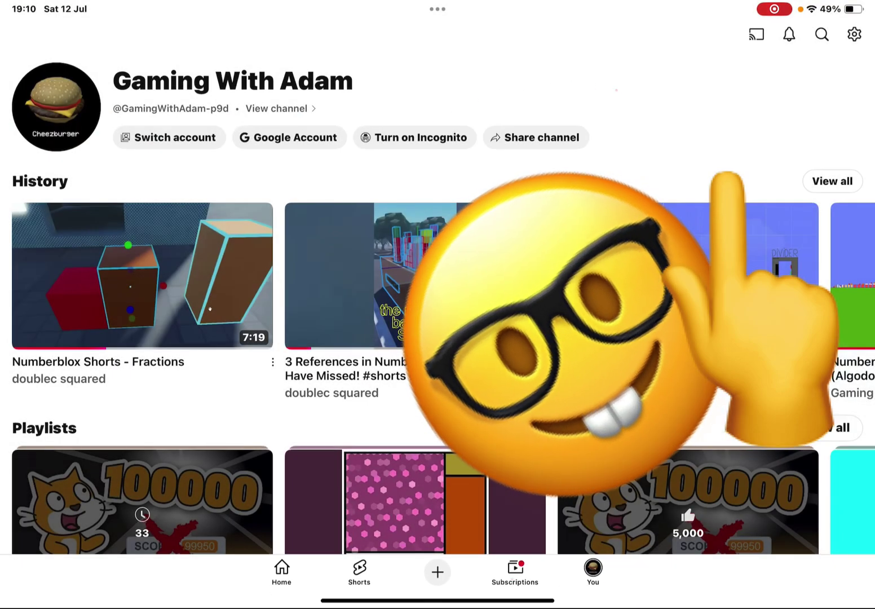
# Open The Divider from History, shrink it to a miniplayer, and go Home.
pyautogui.click(786, 273)
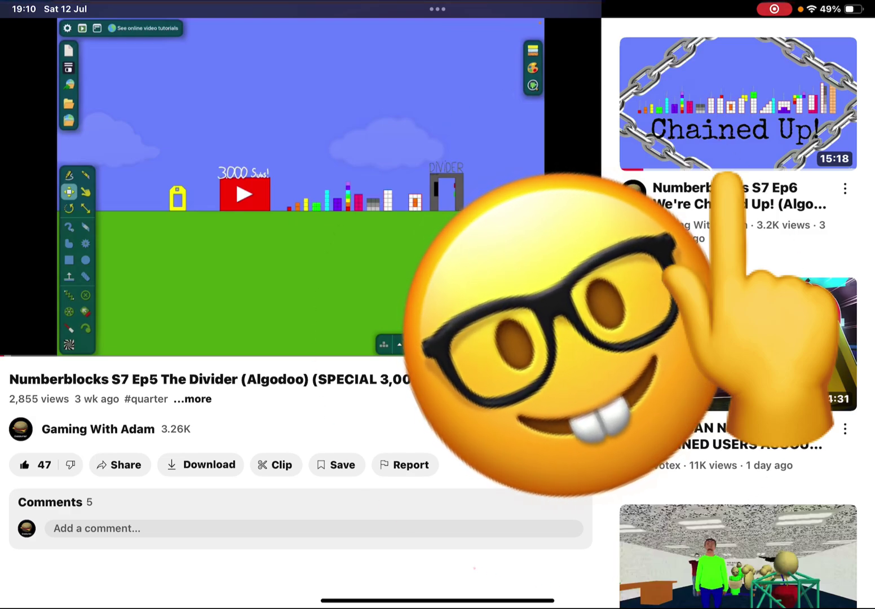
pyautogui.scroll(-3, 738, 308)
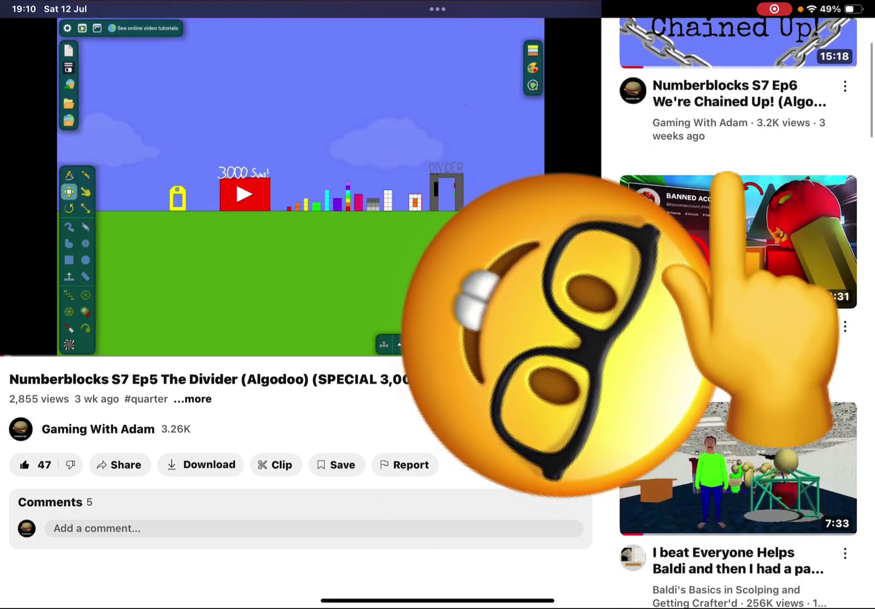
pyautogui.scroll(3, 738, 307)
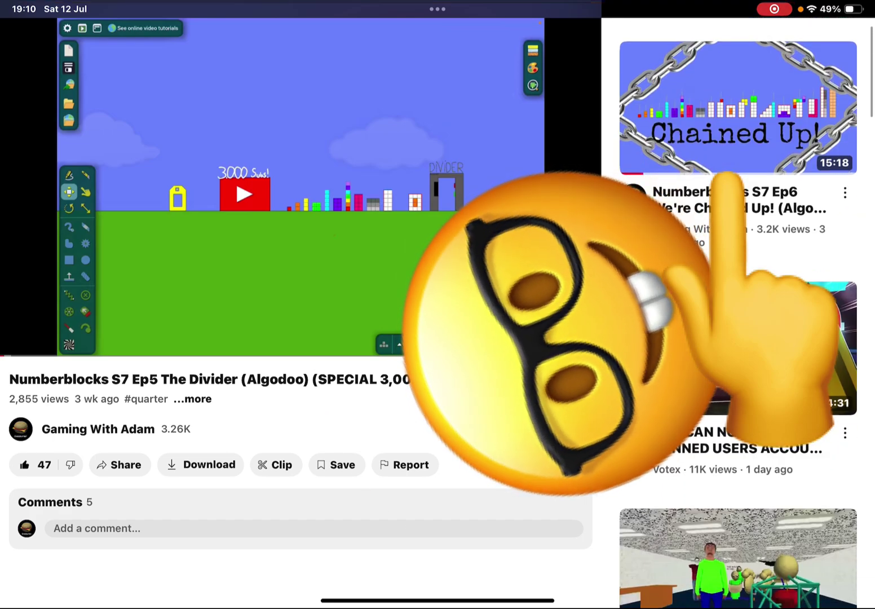
pyautogui.moveTo(301, 171); pyautogui.dragTo(301, 478)
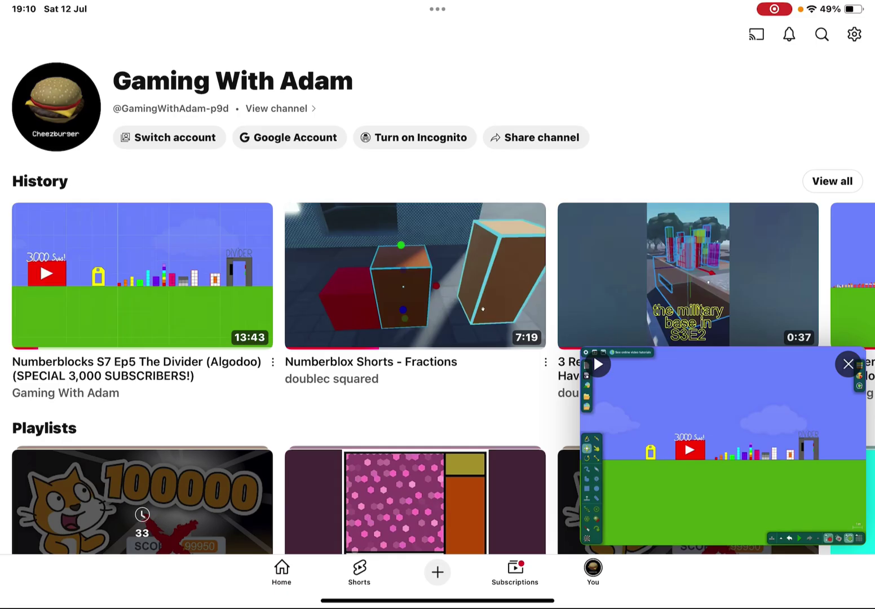
pyautogui.click(281, 571)
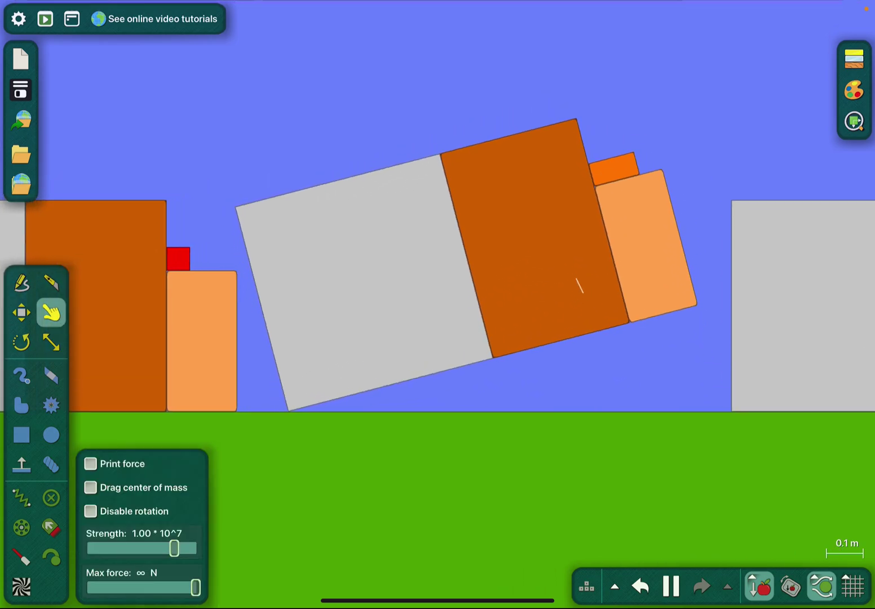
# Tip the orange block, then push the grey and orange blocks rightward during simulation.
pyautogui.moveTo(578, 311); pyautogui.dragTo(572, 322)
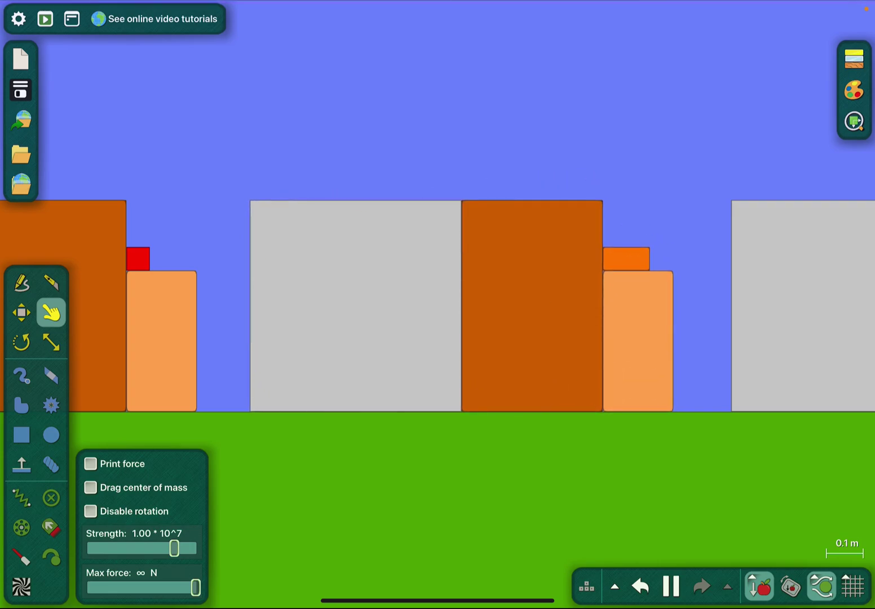
pyautogui.moveTo(439, 374); pyautogui.dragTo(458, 387)
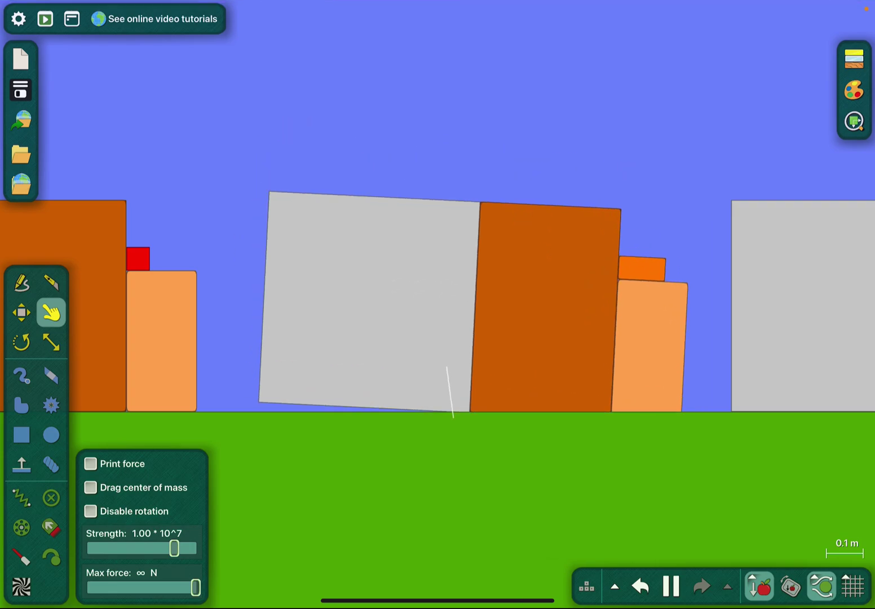
pyautogui.moveTo(435, 343); pyautogui.dragTo(467, 374)
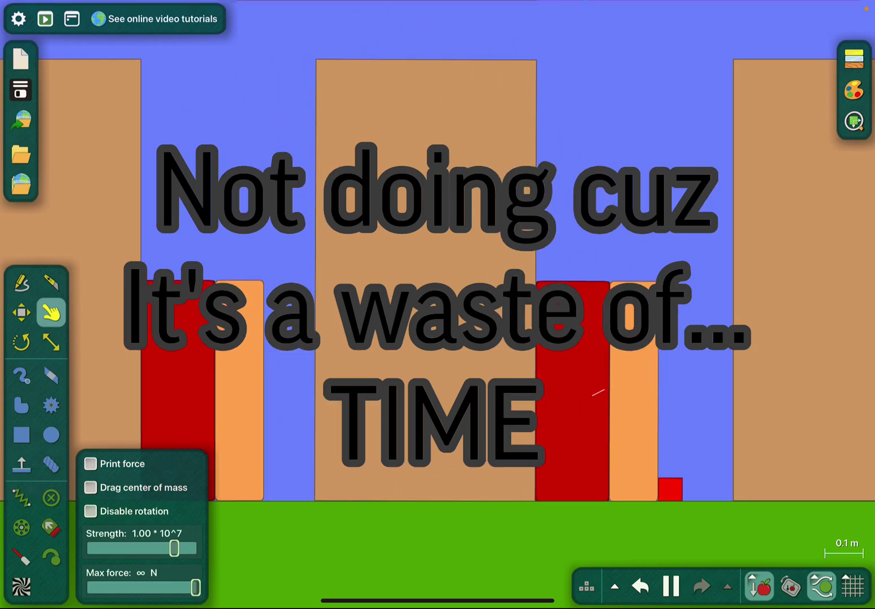
pyautogui.write('201')
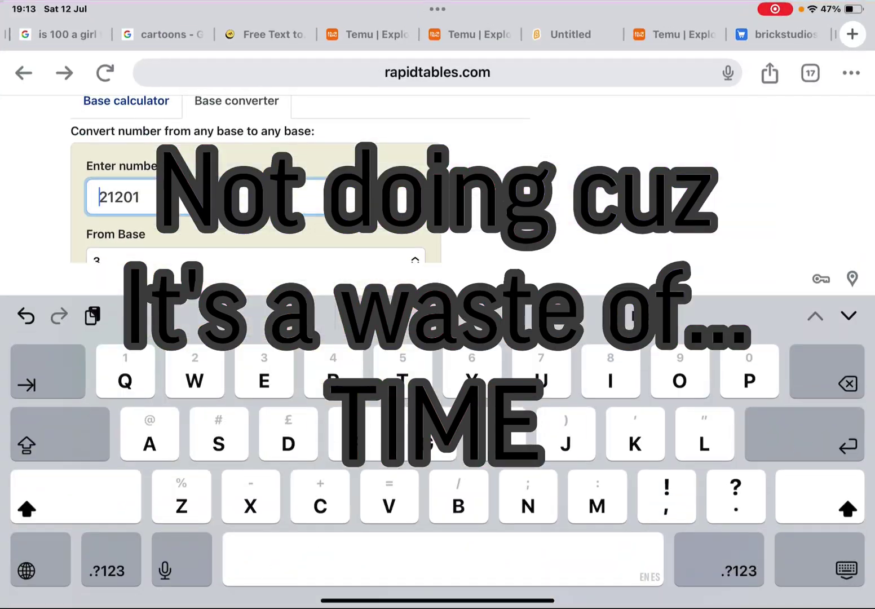
pyautogui.write('1121')
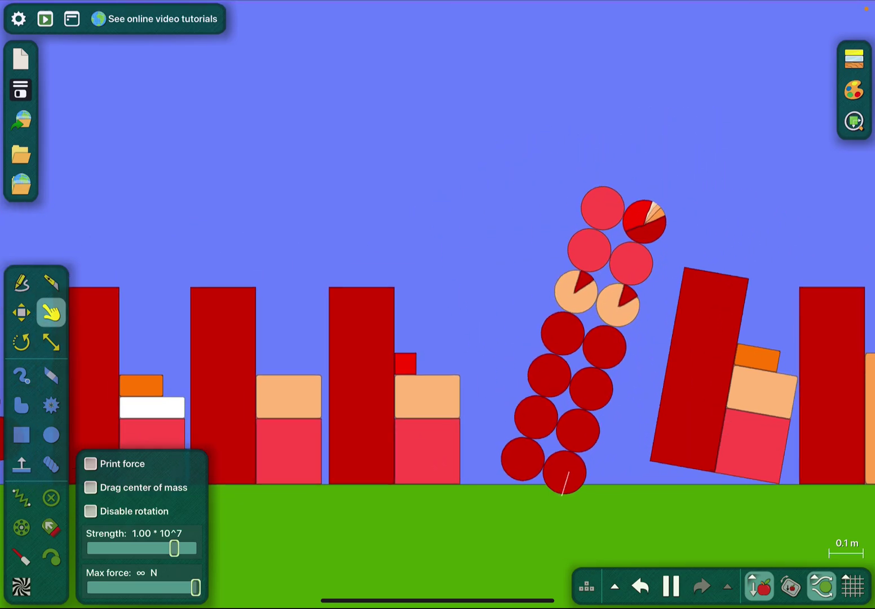
# Swing and lift the red circle chain, then spin it and fling it upward onto the red rectangles.
pyautogui.moveTo(550, 288); pyautogui.dragTo(564, 260)
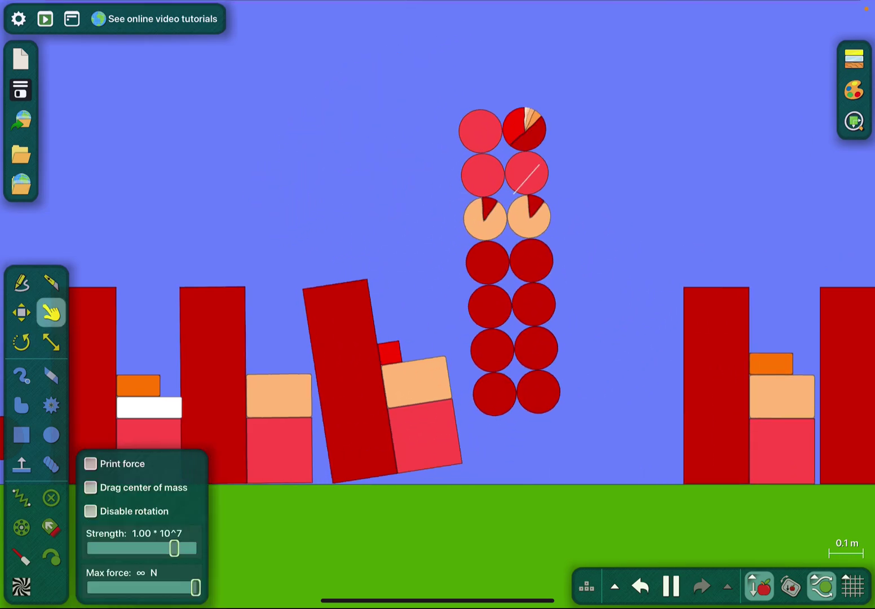
pyautogui.moveTo(564, 260)
pyautogui.mouseDown()
pyautogui.moveTo(584, 83)
pyautogui.moveTo(566, 176)
pyautogui.mouseUp()
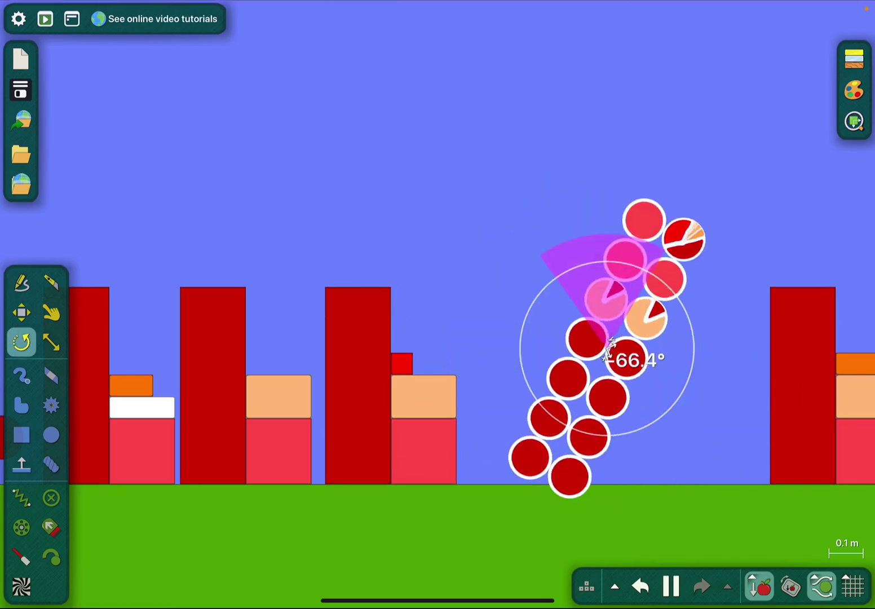
pyautogui.moveTo(608, 352); pyautogui.dragTo(604, 346)
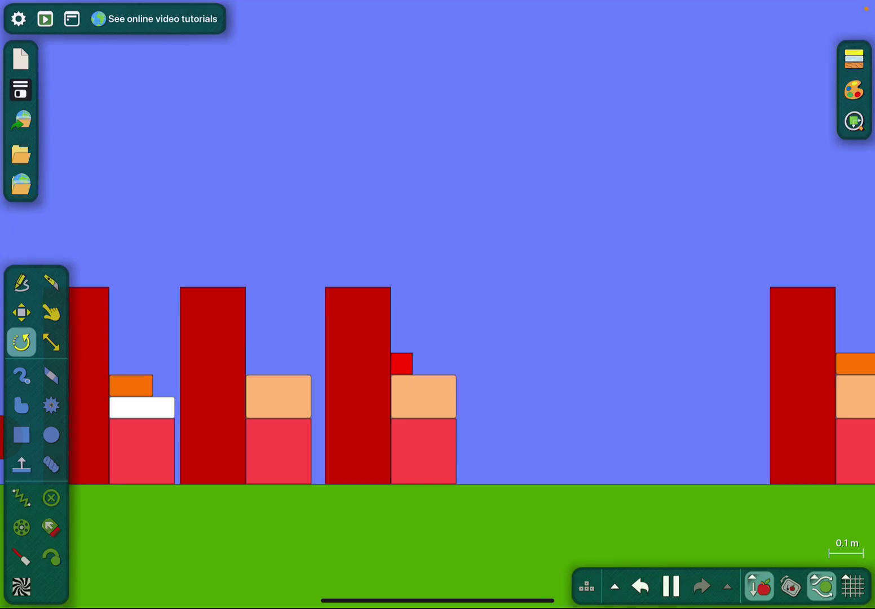
pyautogui.scroll(-5, 437, 307)
pyautogui.scroll(-3, 437, 307)
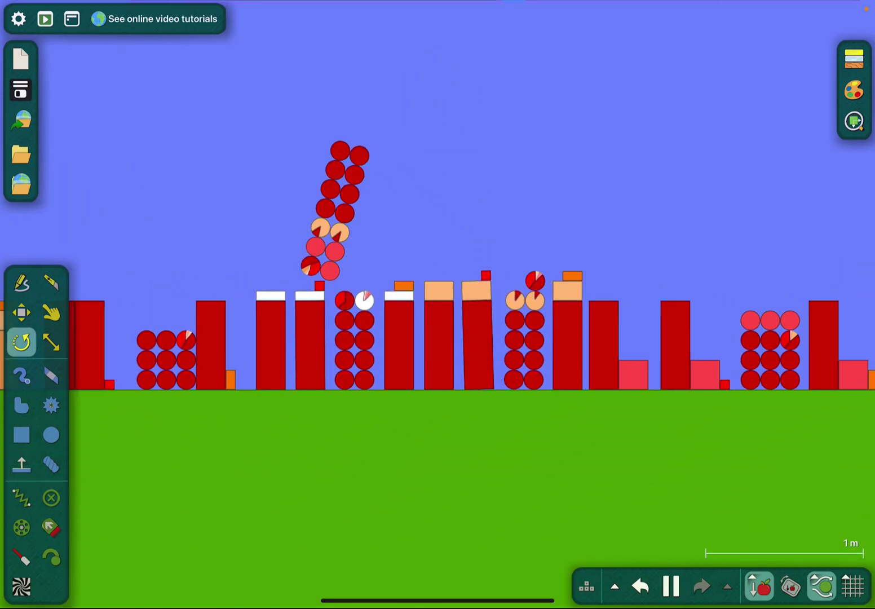
pyautogui.scroll(3, 437, 307)
pyautogui.scroll(3, 437, 308)
pyautogui.scroll(3, 437, 308)
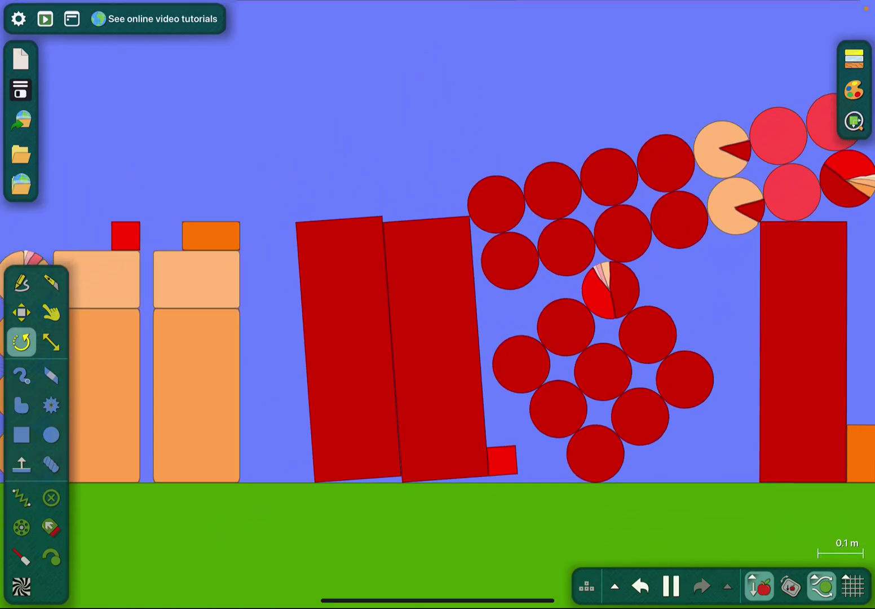
pyautogui.click(51, 312)
pyautogui.scroll(2, 438, 308)
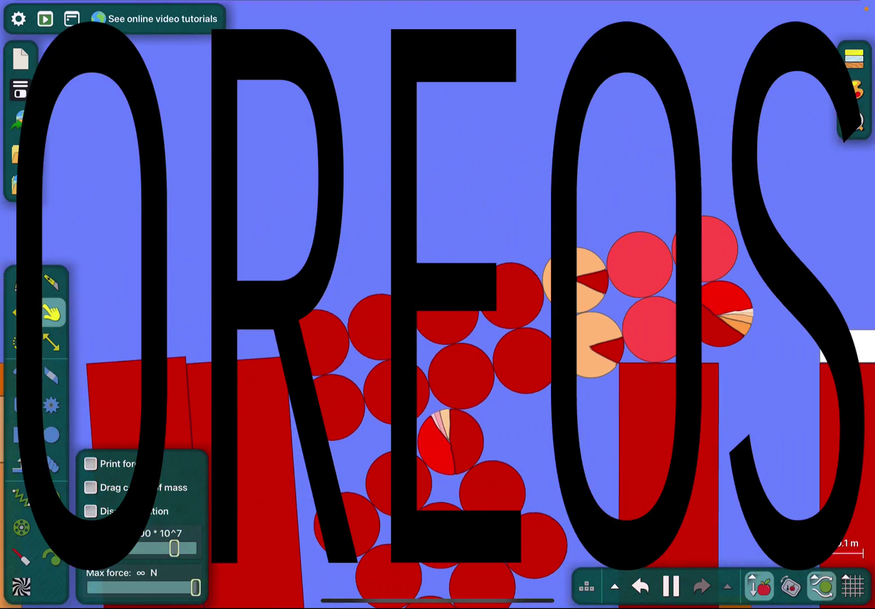